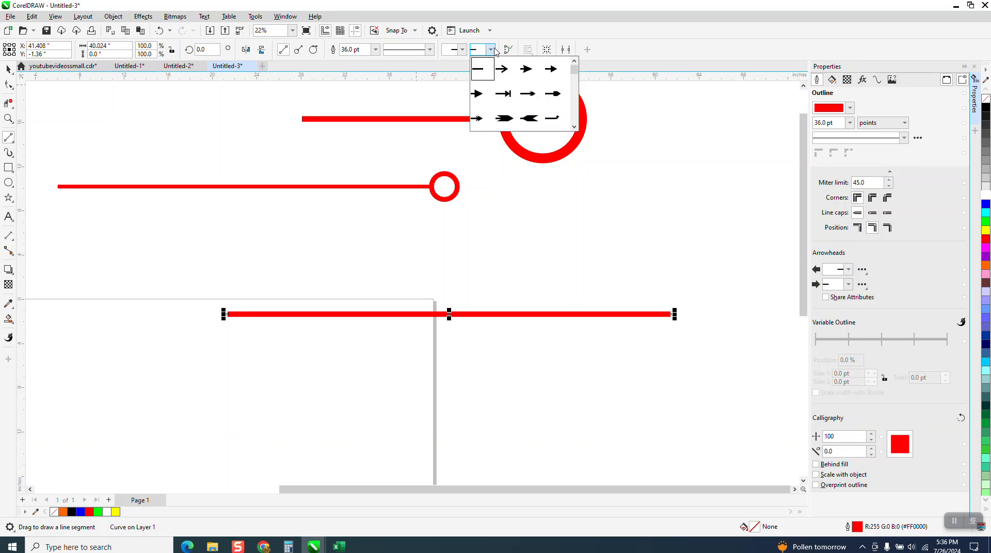
Try the large circle arrowhead on the end of the selected red line, and undo it.
drag(574, 70, 574, 117)
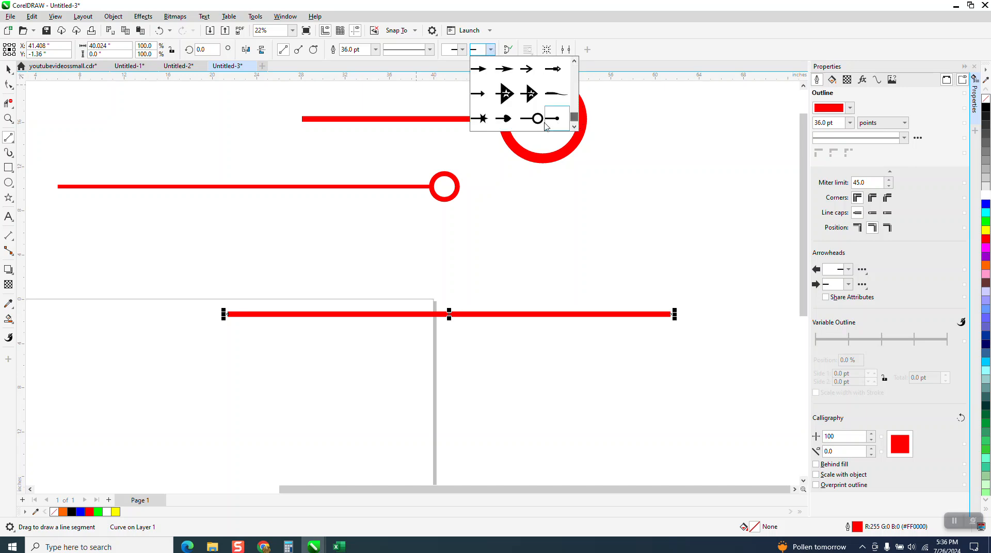
click(574, 126)
click(539, 120)
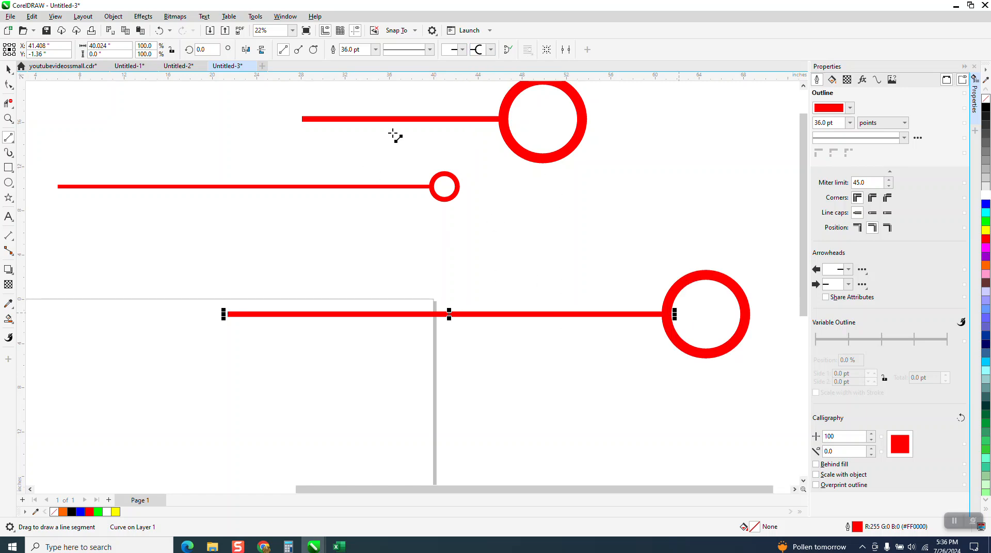
click(161, 32)
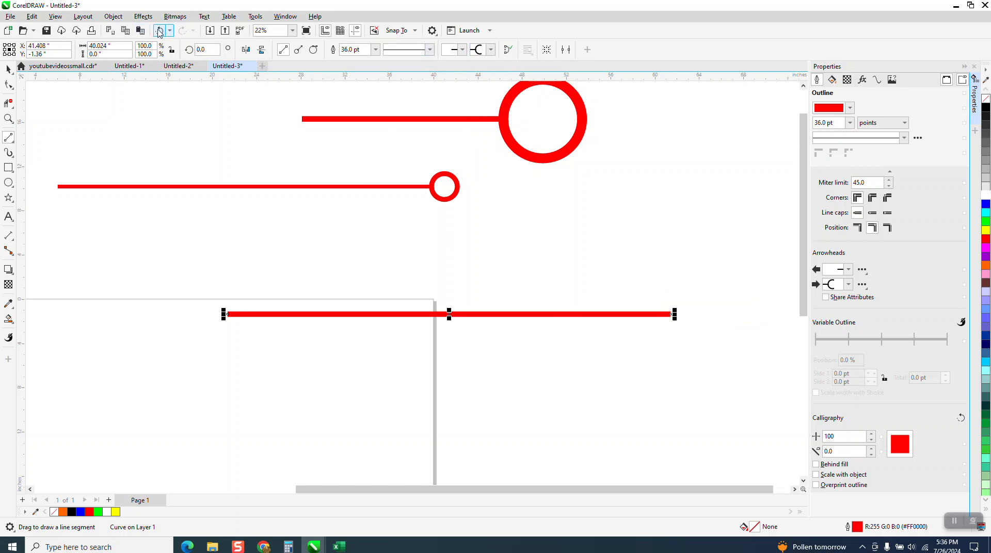
Try the smaller thick circle arrowhead on the end of the selected line, and undo it.
click(490, 51)
drag(574, 70, 577, 91)
scroll(532, 103, down, 2)
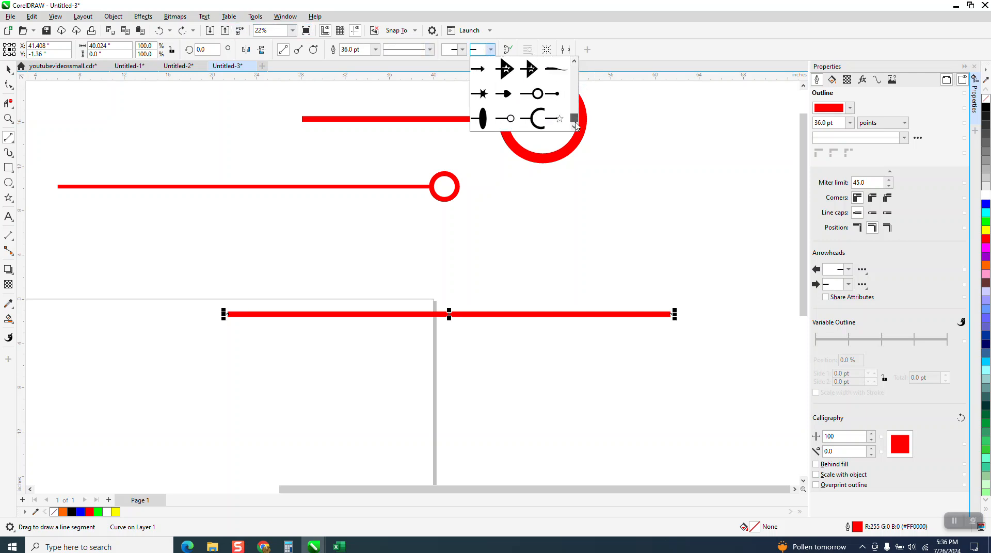
click(538, 100)
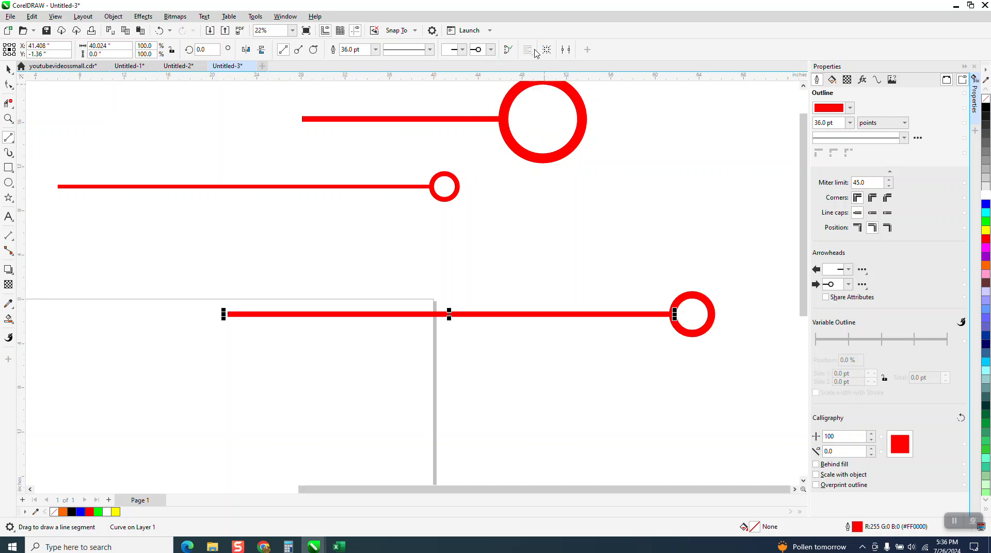
click(160, 30)
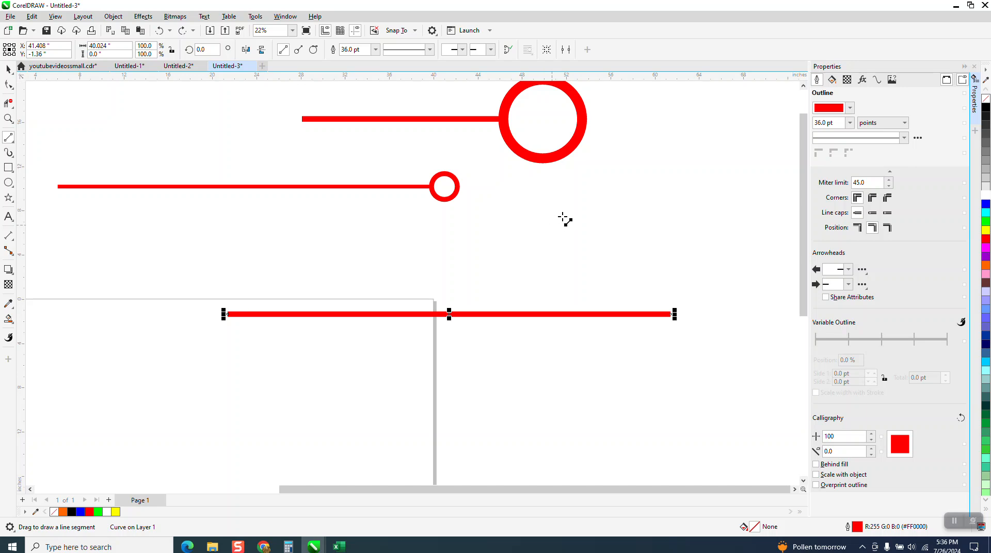
Delete the selected line and draw a circle about 7.65 inches in diameter with a 16 pt outline.
key(Delete)
click(8, 183)
drag(561, 249, 478, 335)
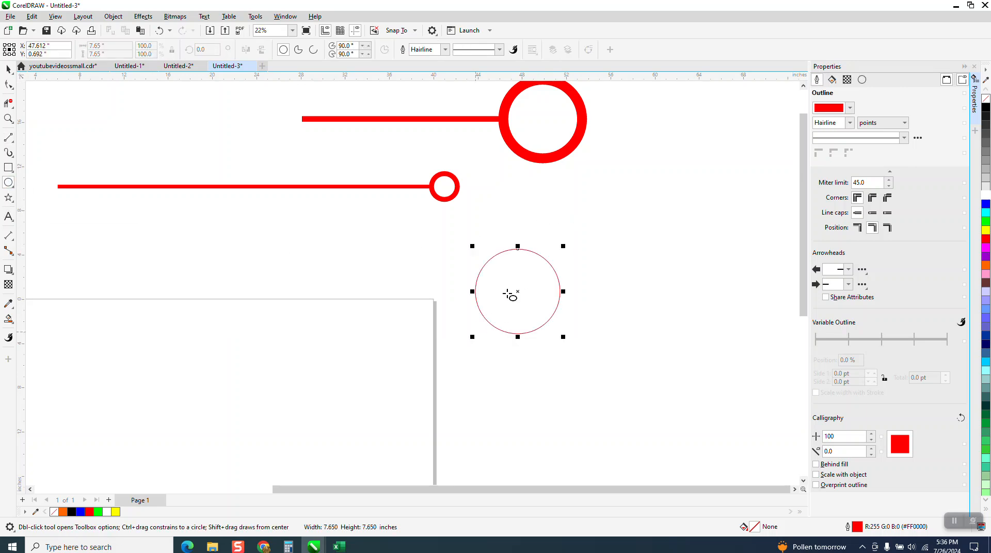
click(444, 52)
click(423, 156)
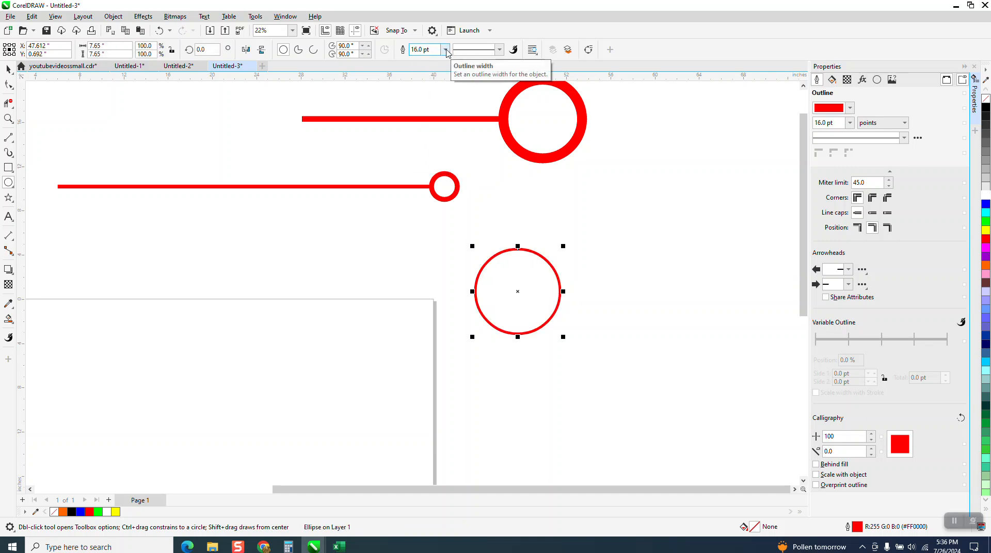
click(8, 70)
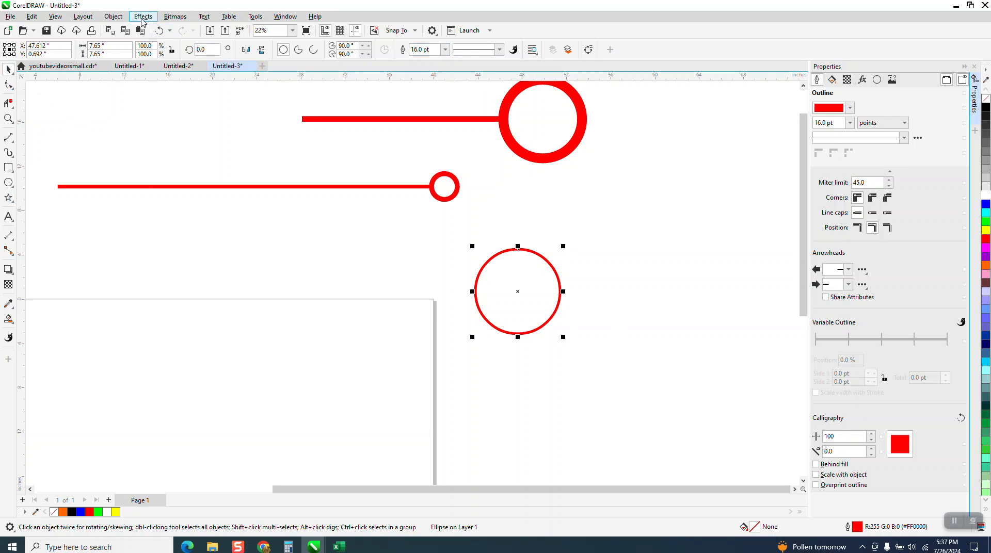
click(114, 19)
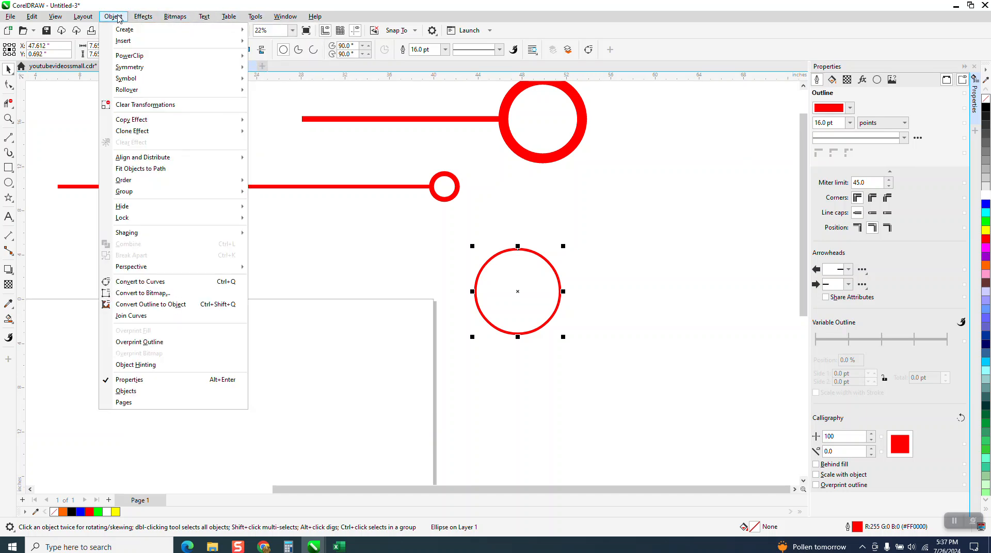
mouse_move(124, 32)
click(279, 34)
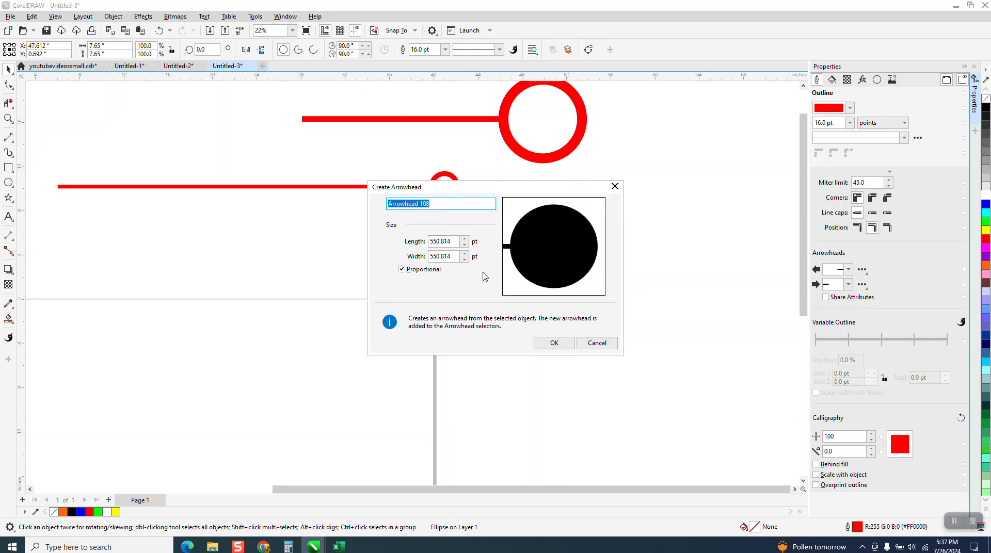
click(598, 344)
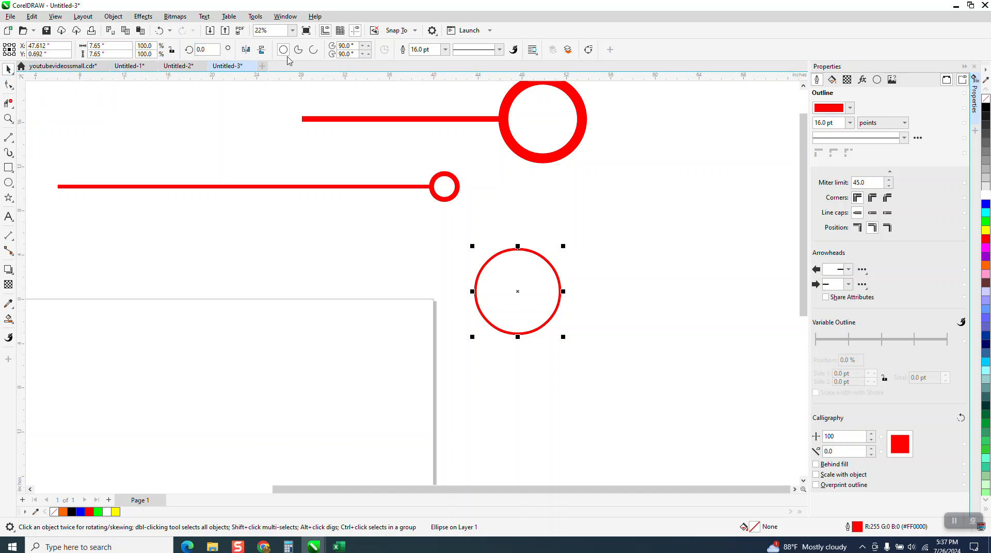
Set the circle's outline width to 36 pt and convert the outline to an object.
drag(439, 50, 345, 58)
text(36)
key(Return)
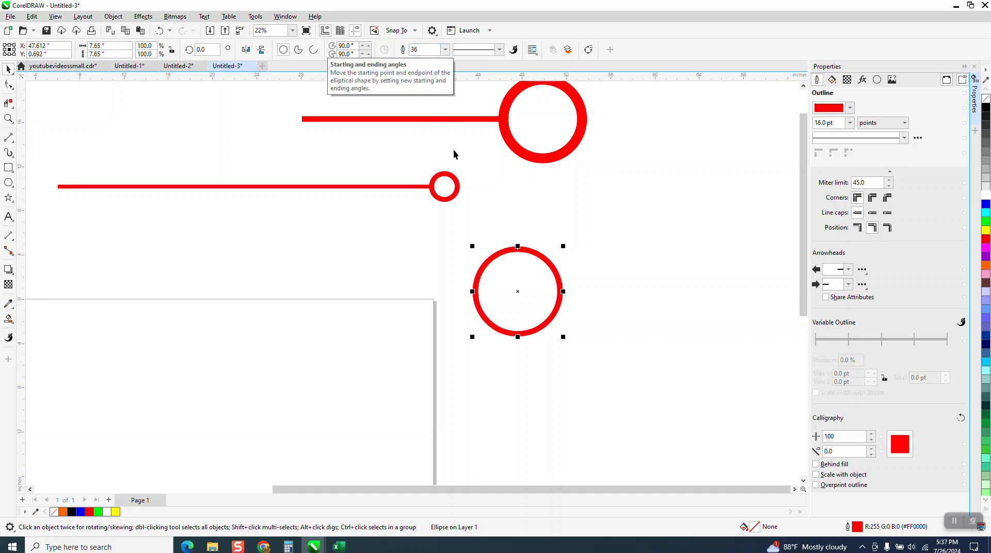
click(113, 16)
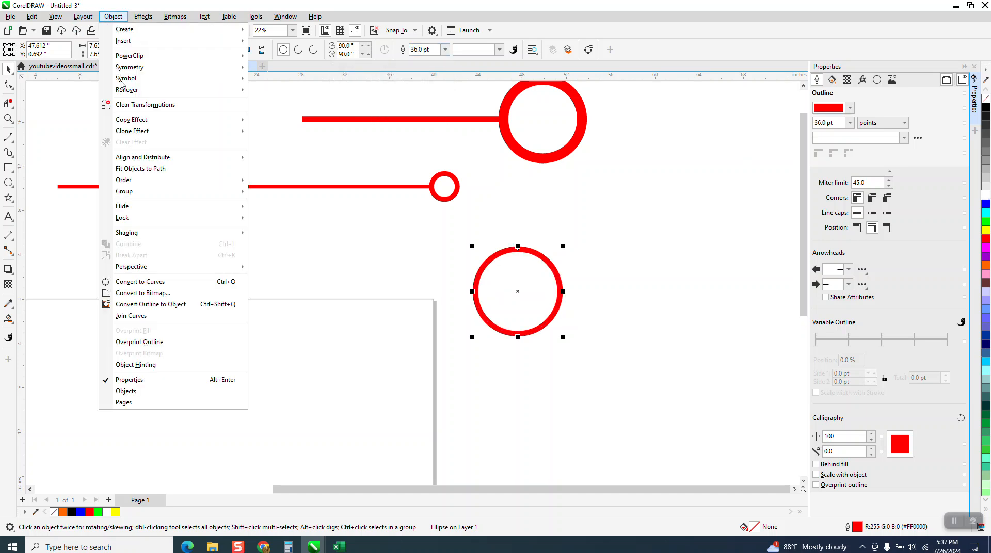
click(162, 306)
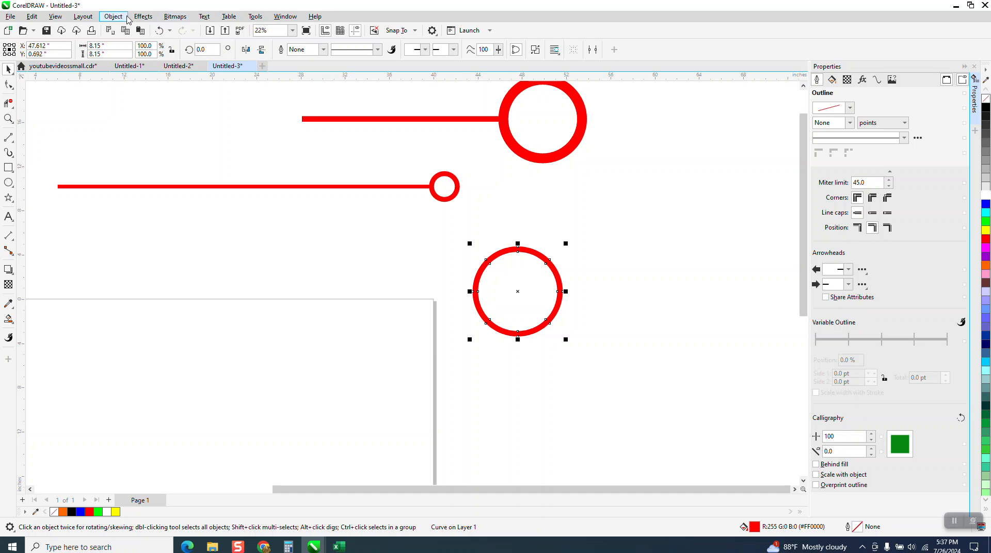
Create a new arrowhead from the converted ring, keeping the name Arrowhead 108 and the proportional 576 pt size.
click(122, 19)
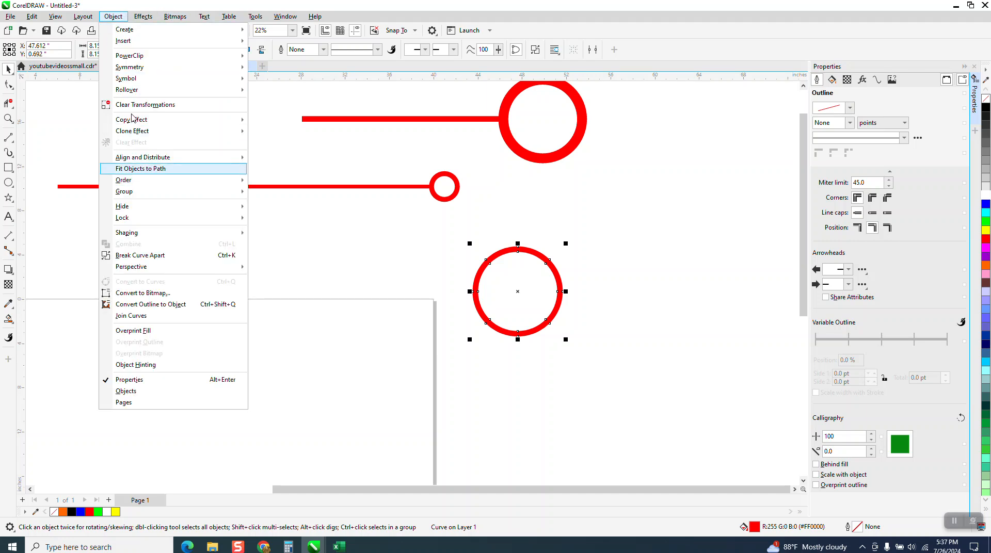
mouse_move(133, 31)
click(282, 40)
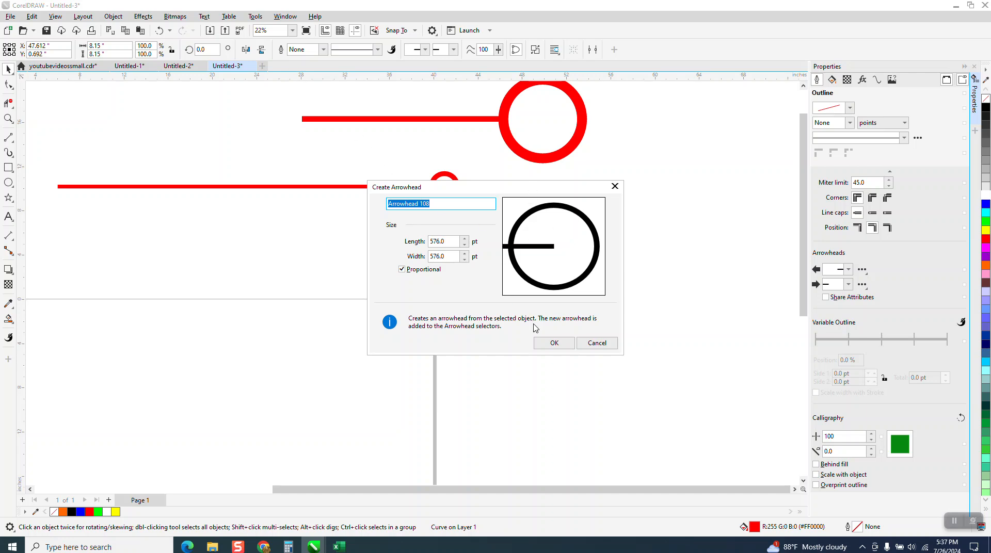
click(552, 343)
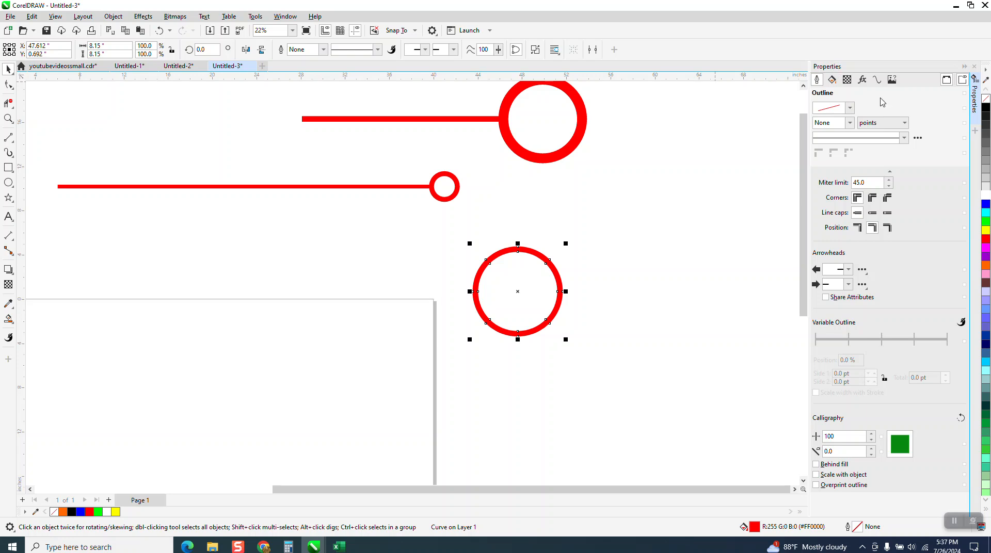
Draw a horizontal line about 35.6 inches long below the ring and set its outline width to 36 pt.
click(863, 286)
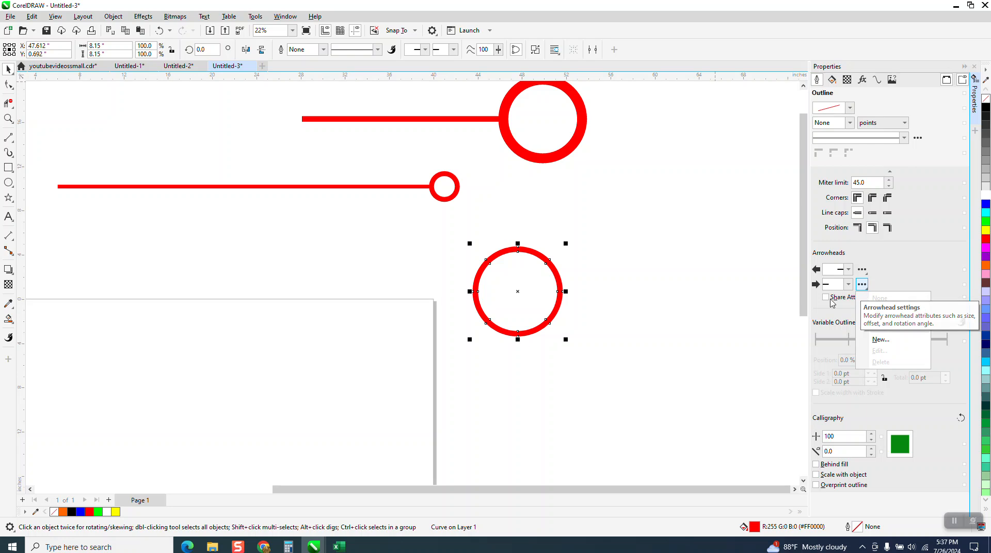
click(8, 139)
drag(245, 395, 644, 395)
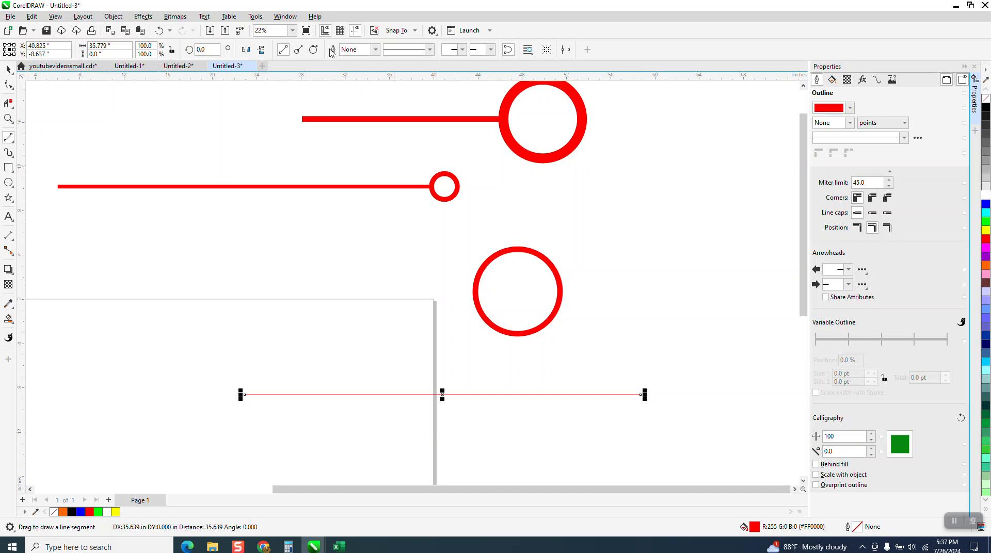
click(377, 50)
click(356, 161)
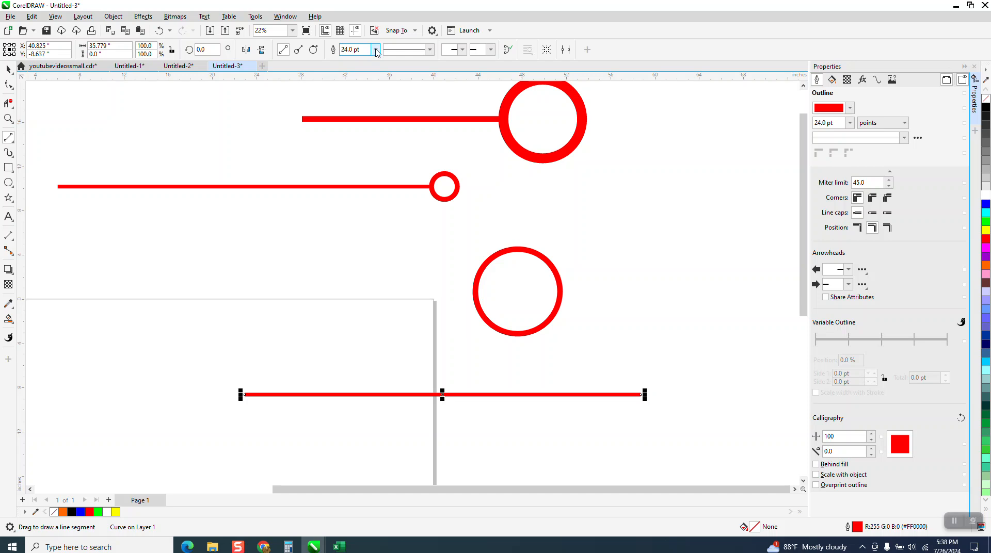
click(377, 50)
click(347, 166)
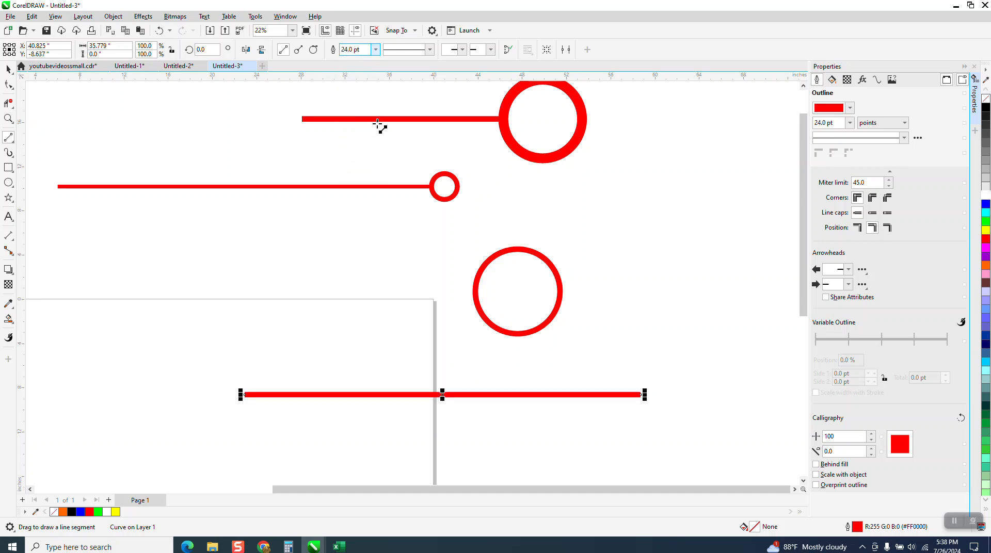
Apply the custom ring arrowhead to the end of the new line.
click(491, 51)
scroll(542, 75, down, 5)
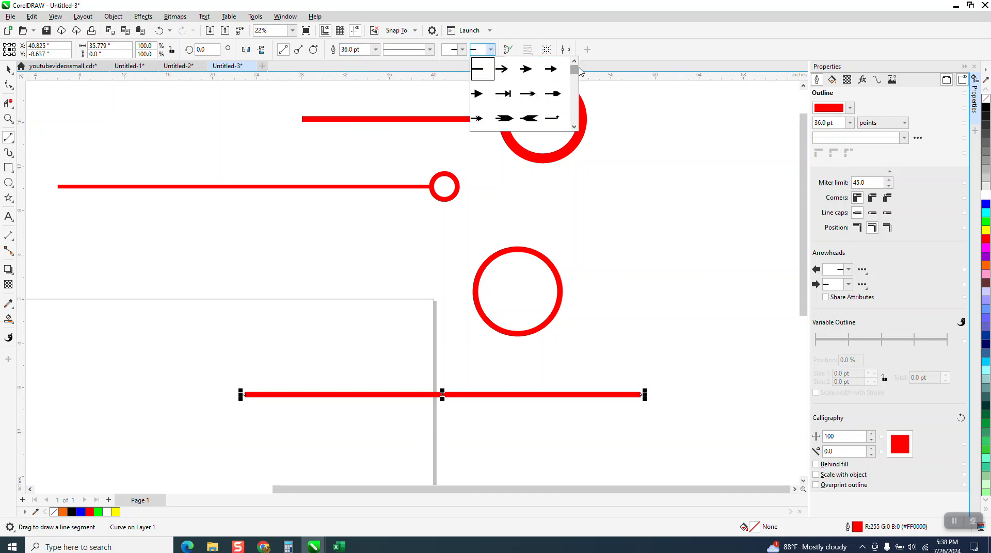
click(484, 124)
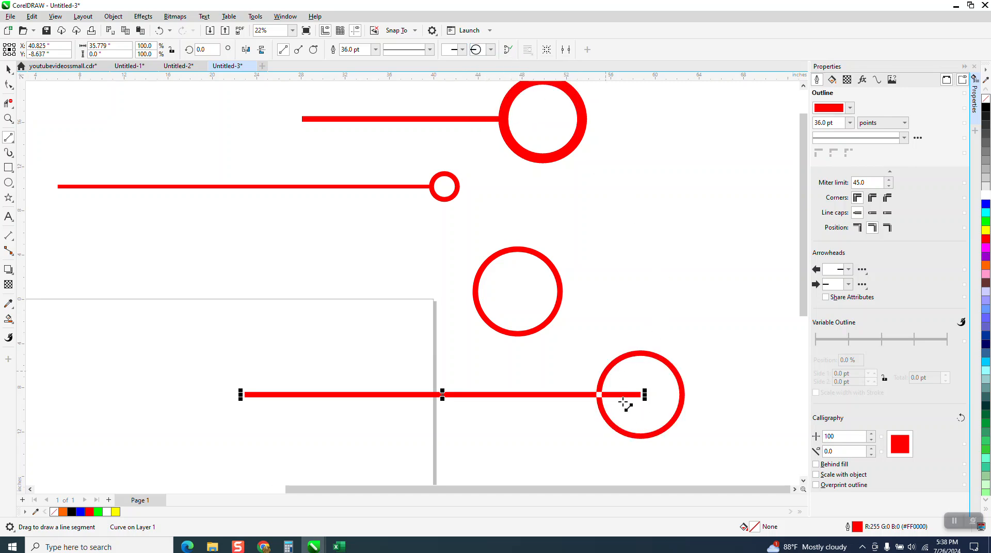
Edit the line's end arrowhead, raising its X offset until the ring's edge meets the end of the line.
click(8, 69)
click(866, 287)
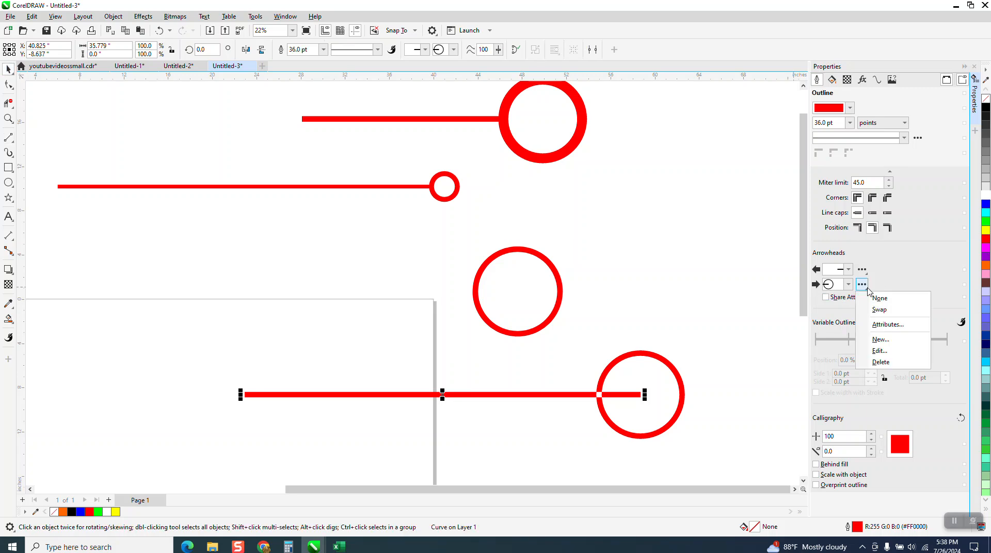
click(885, 352)
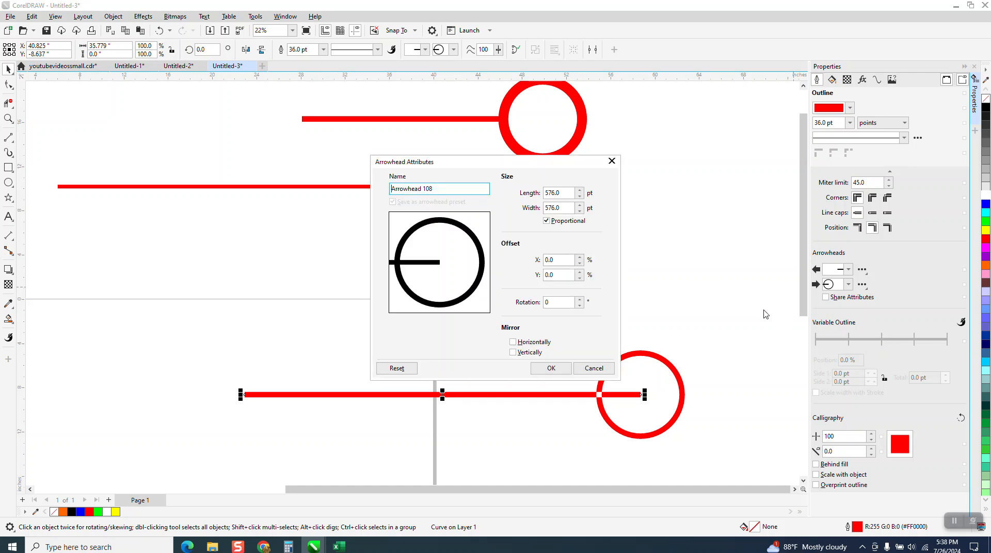
click(580, 258)
click(580, 257)
click(581, 257)
click(580, 258)
click(580, 258)
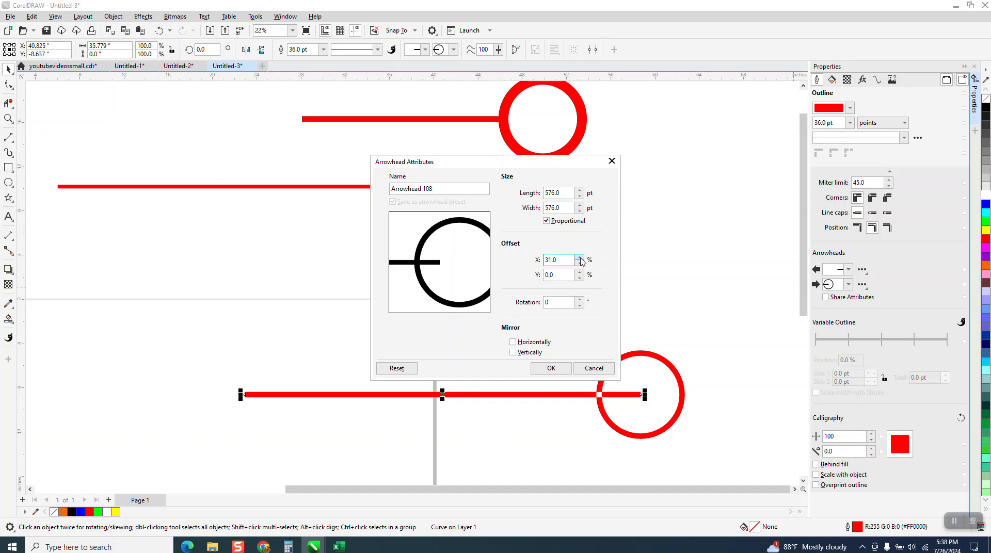
click(580, 258)
click(580, 257)
click(580, 257)
click(581, 258)
click(580, 258)
click(581, 257)
click(580, 258)
click(580, 258)
click(580, 258)
click(580, 257)
click(581, 258)
click(580, 258)
click(580, 258)
click(580, 258)
click(567, 368)
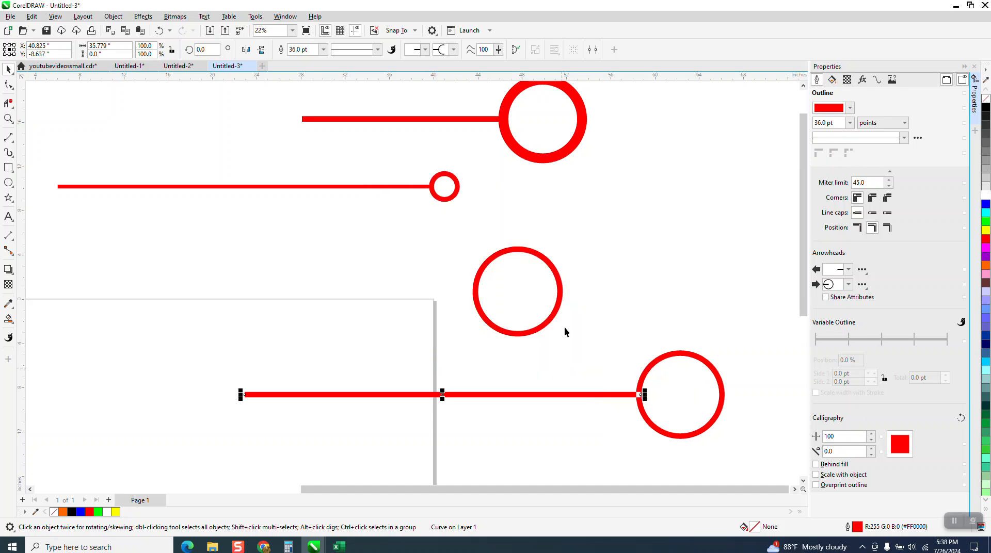
Draw a second horizontal line about 19.7 inches long above the page and give it a 36 pt outline.
click(9, 137)
drag(153, 250, 379, 250)
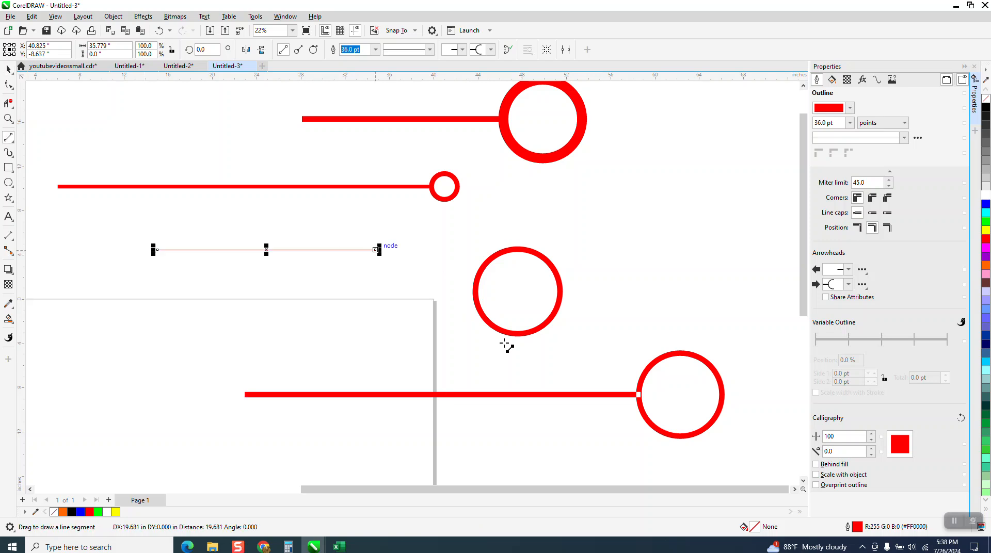
click(376, 49)
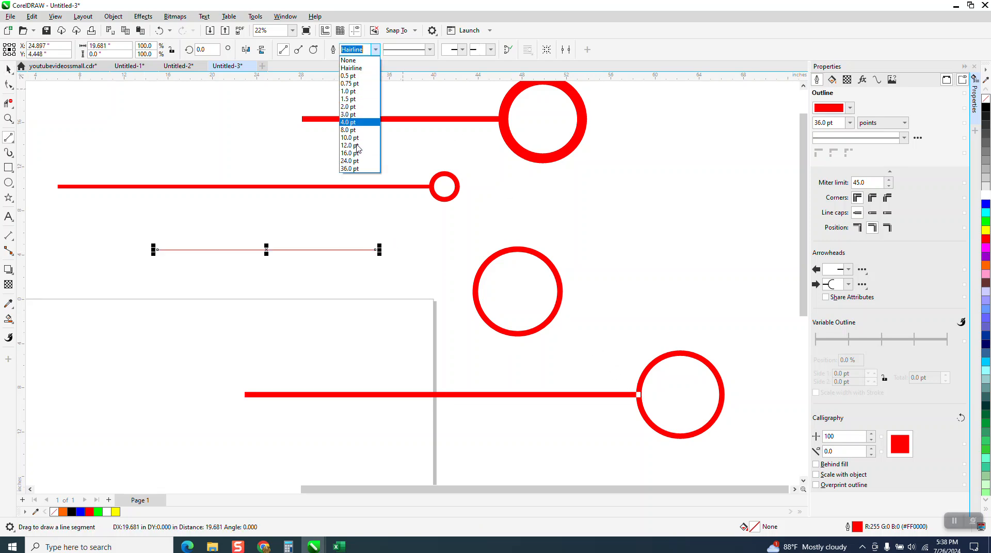
click(354, 169)
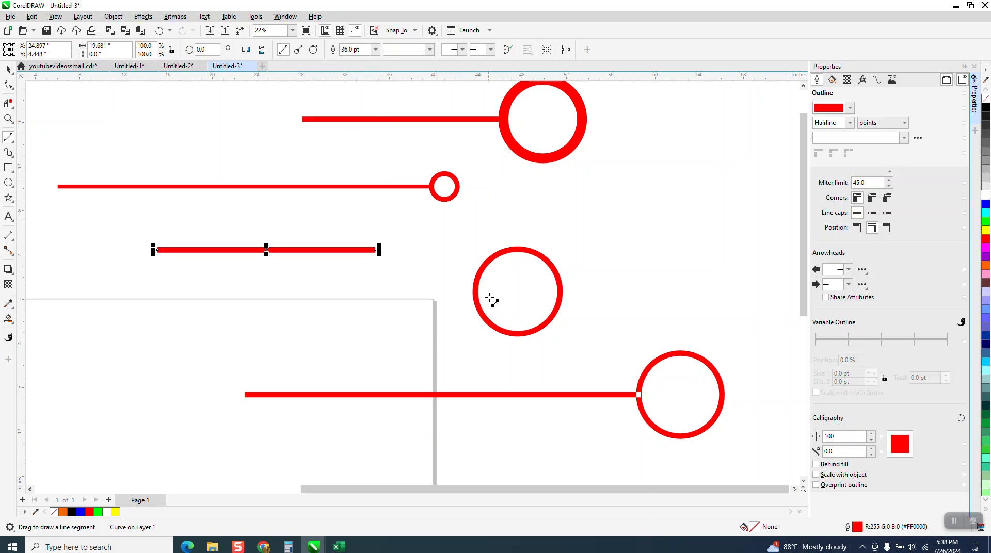
Apply the edited ring arrowhead to the end of the shorter line.
click(491, 49)
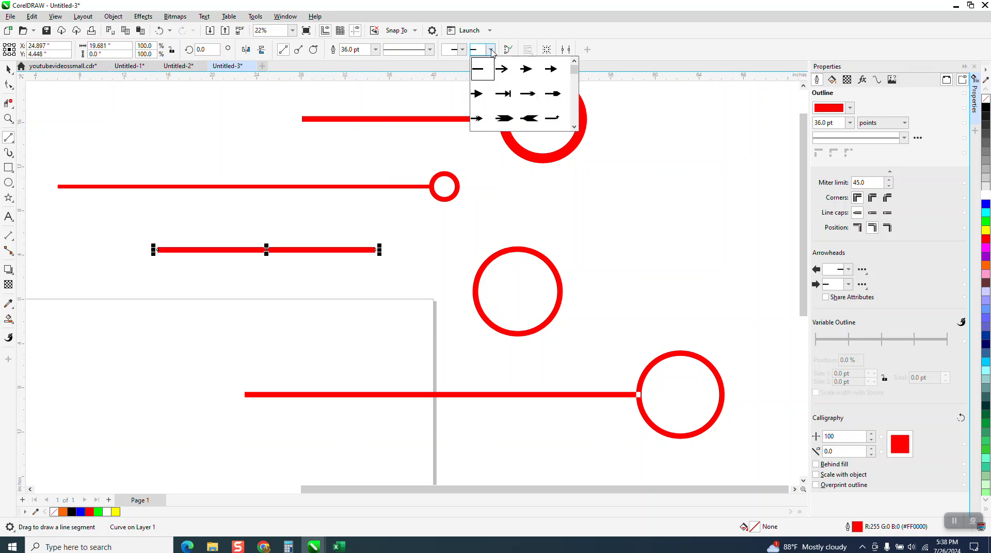
drag(575, 71, 576, 133)
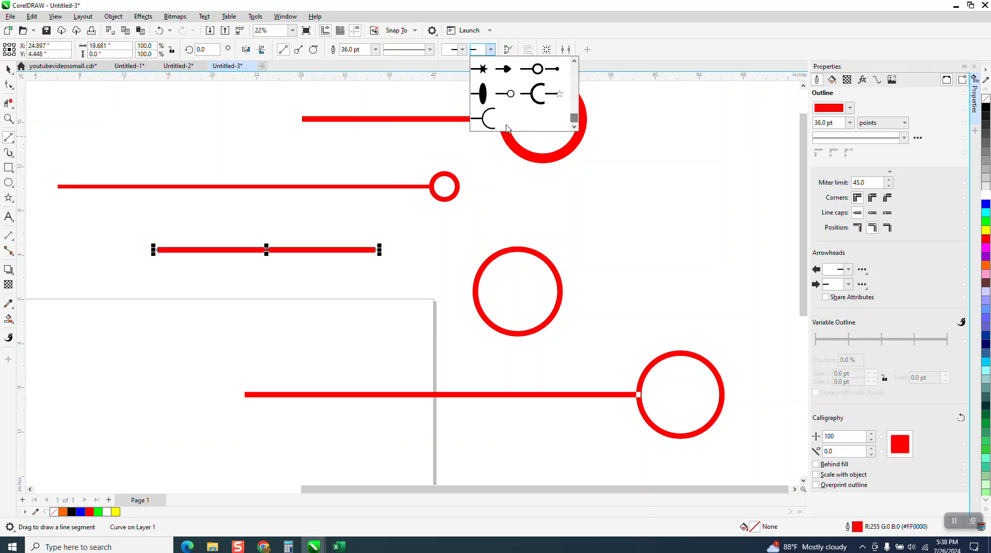
click(488, 118)
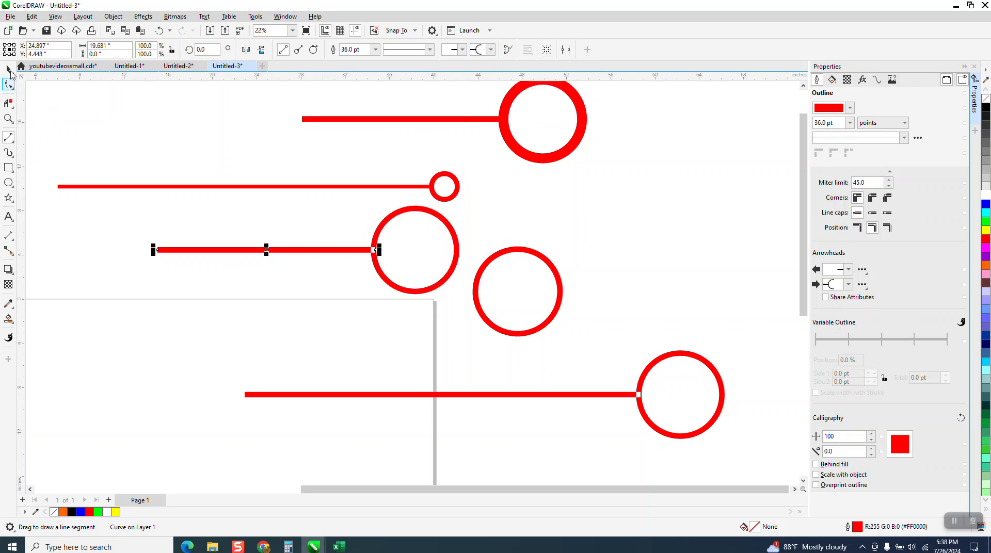
Examine up close the joint between the shorter line and its ring arrowhead.
click(88, 121)
click(6, 118)
click(473, 308)
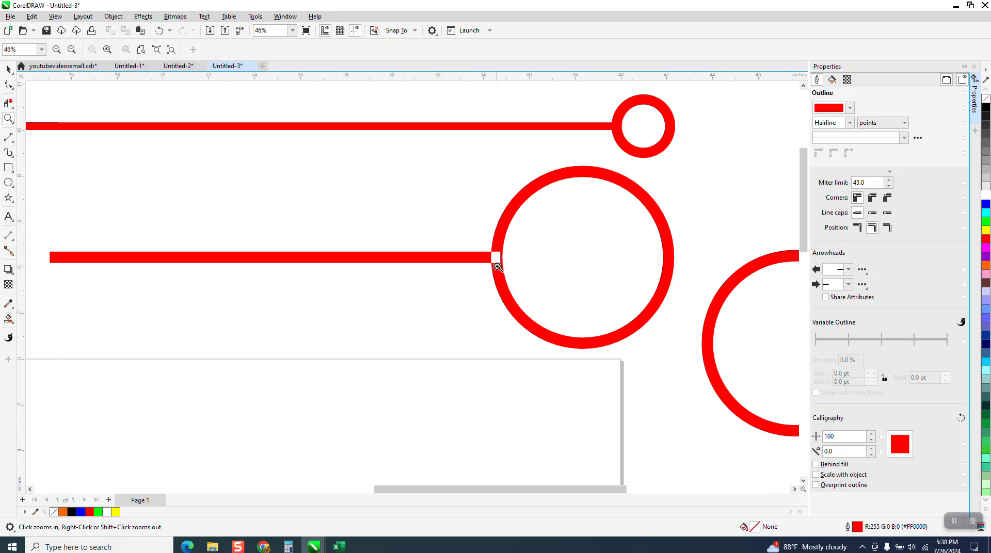
Try to convert the outline of the short ring-tipped line to an object, and undo the conversion.
click(6, 69)
click(365, 257)
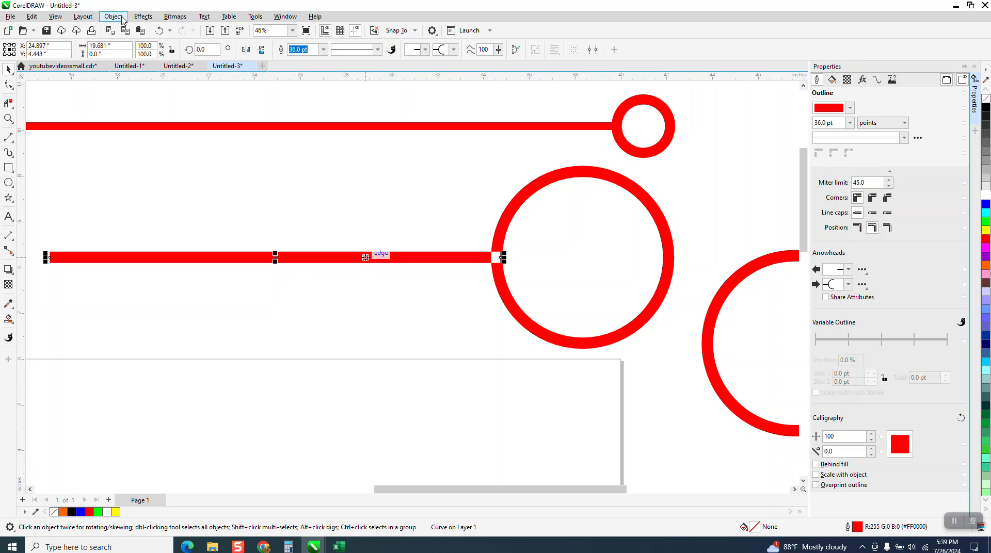
click(114, 16)
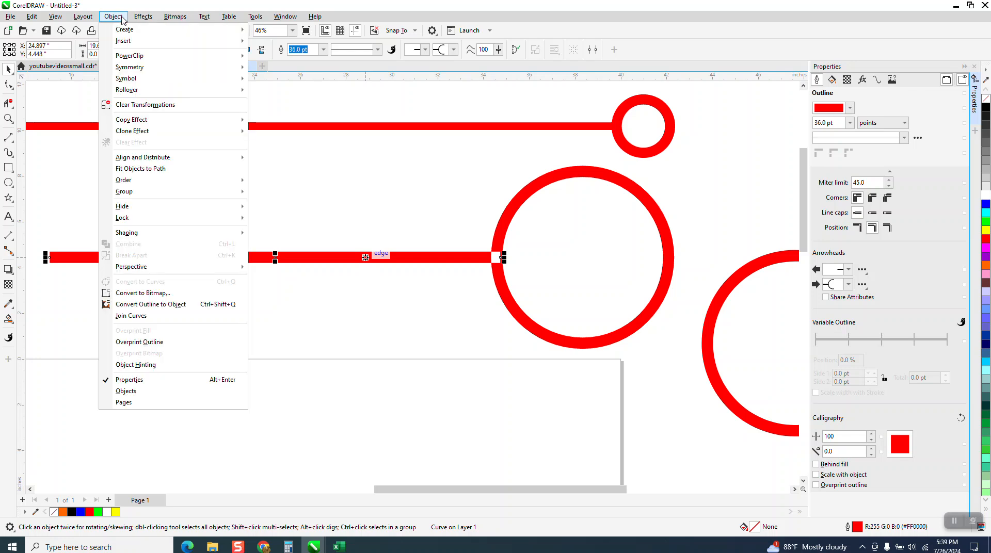
click(169, 308)
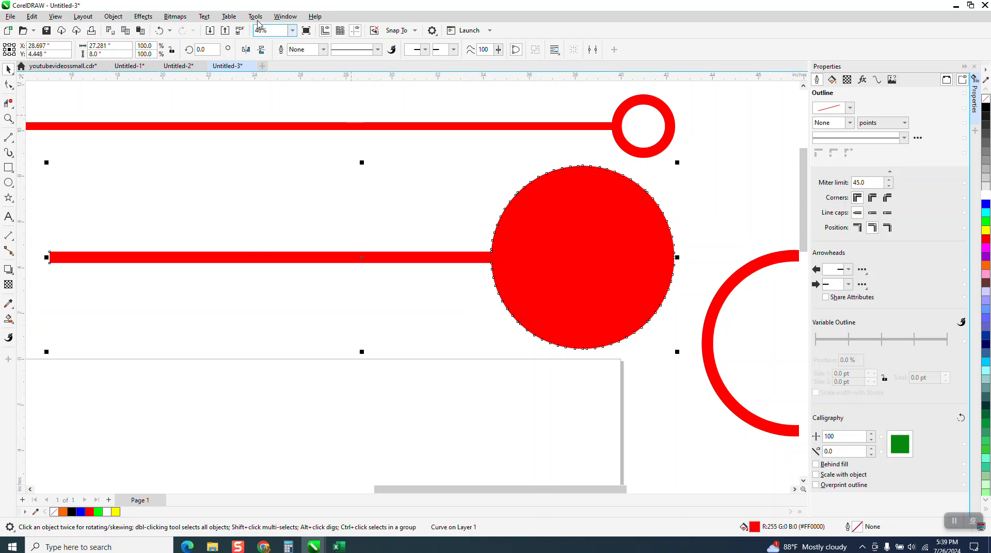
click(159, 30)
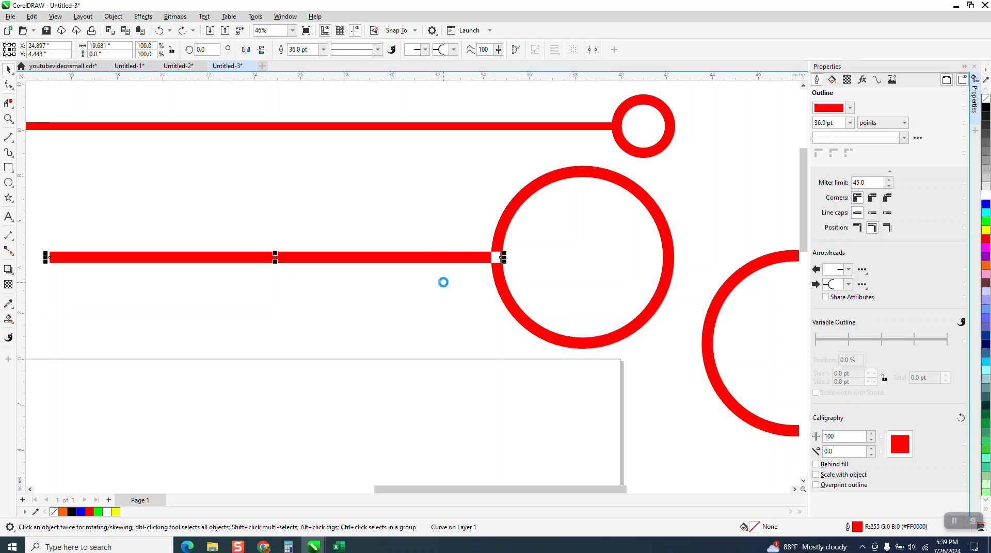
Undo the short line's last move and set its ring arrowhead's X offset to 5%.
key(ctrl+z)
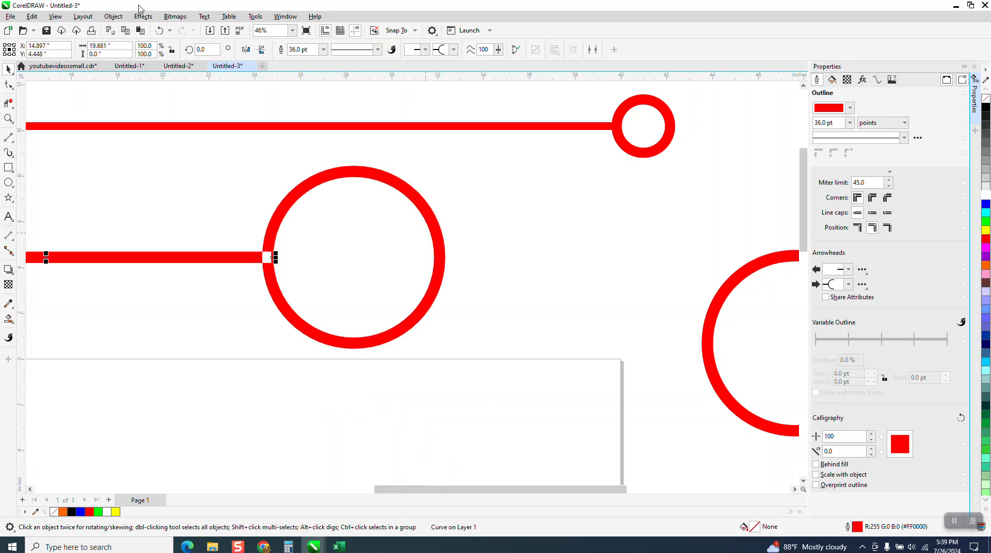
click(866, 289)
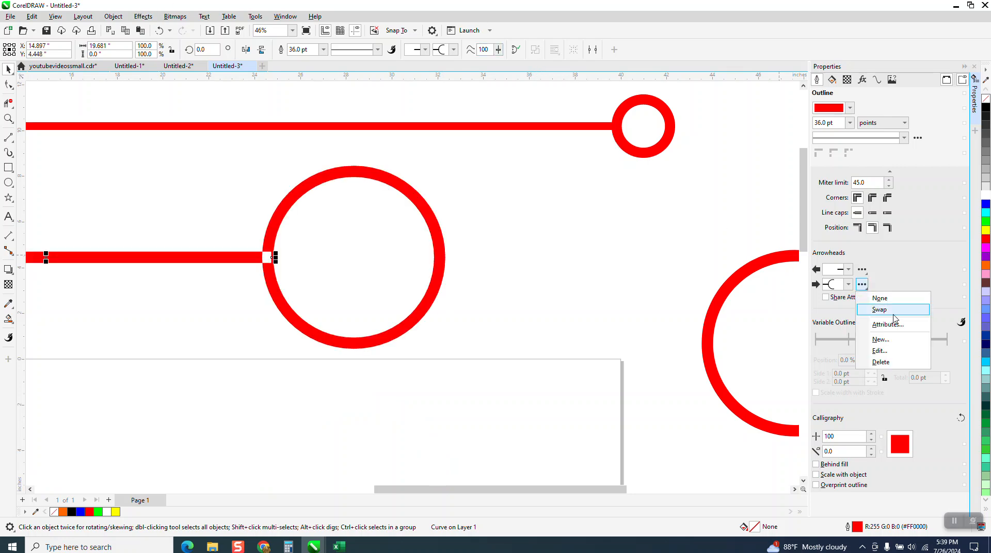
click(882, 352)
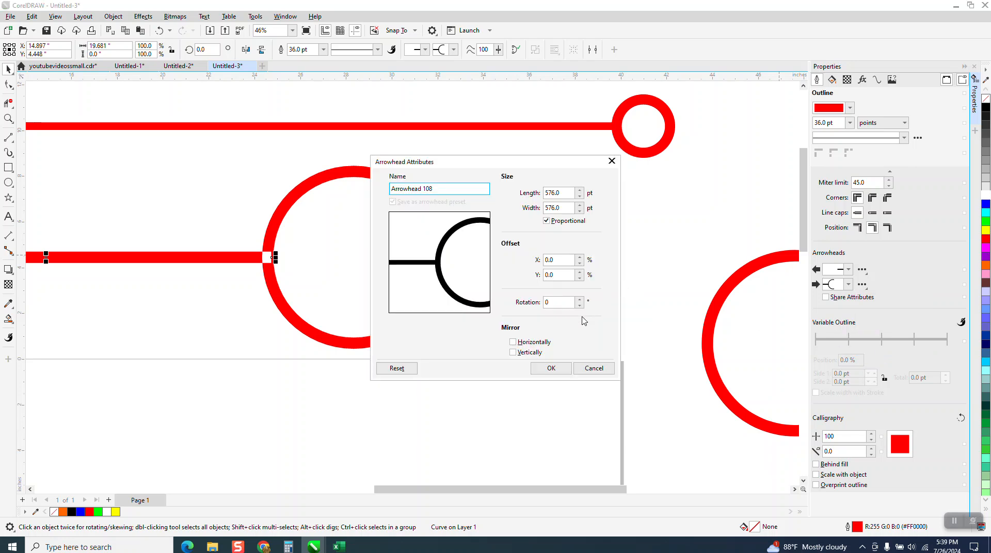
click(581, 257)
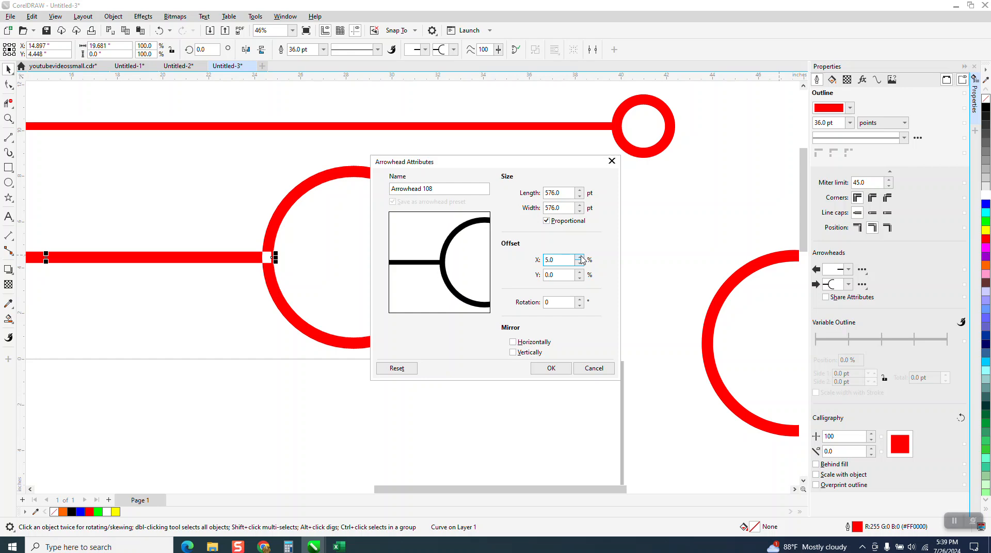
click(580, 257)
click(581, 257)
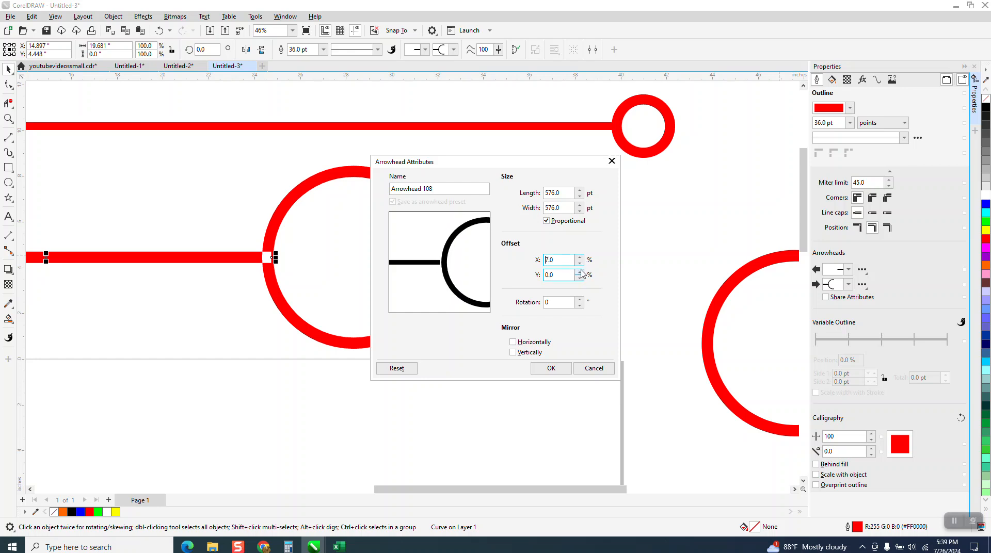
click(581, 263)
click(580, 263)
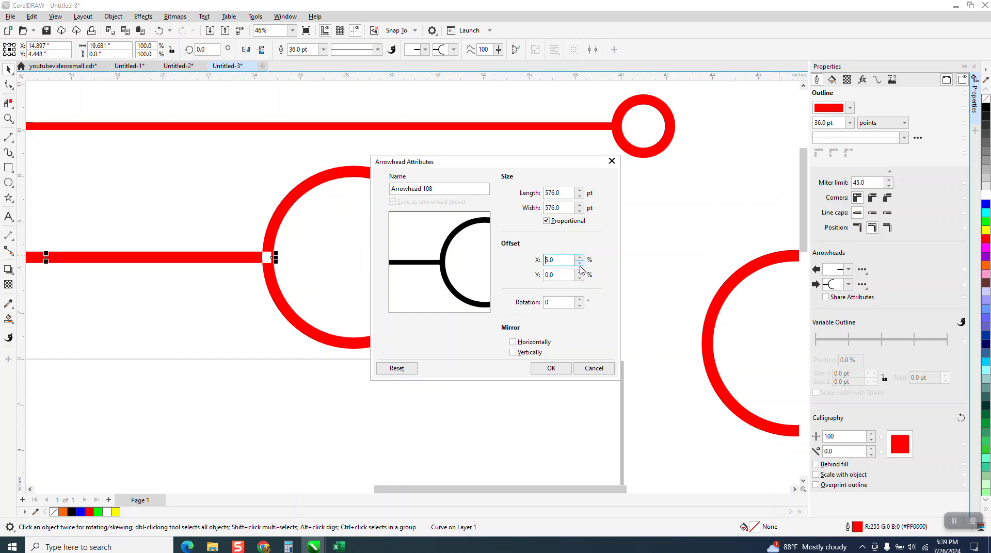
click(553, 369)
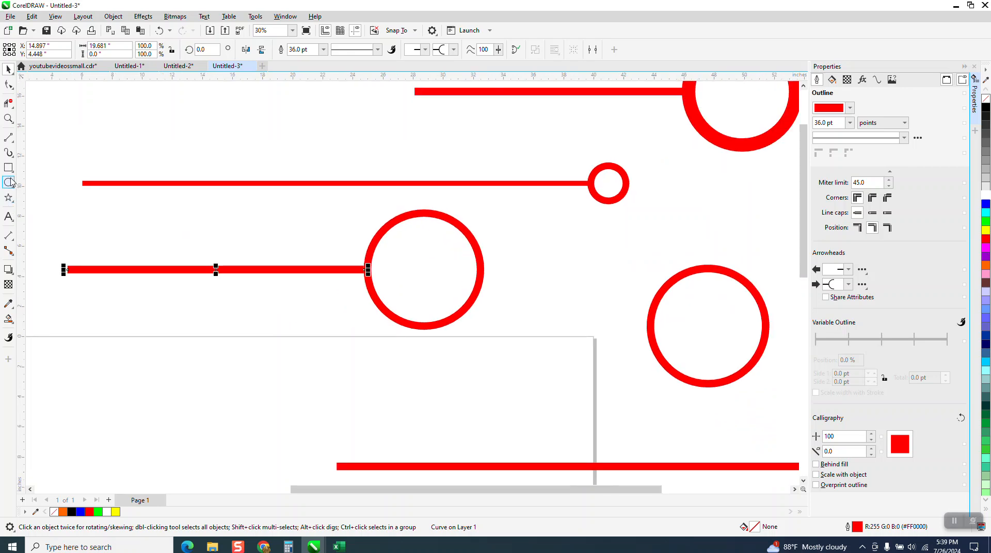
Draw a horizontal 2-point line about 17.5 inches long inside the page near its upper edge and give it a 36 pt outline.
click(13, 142)
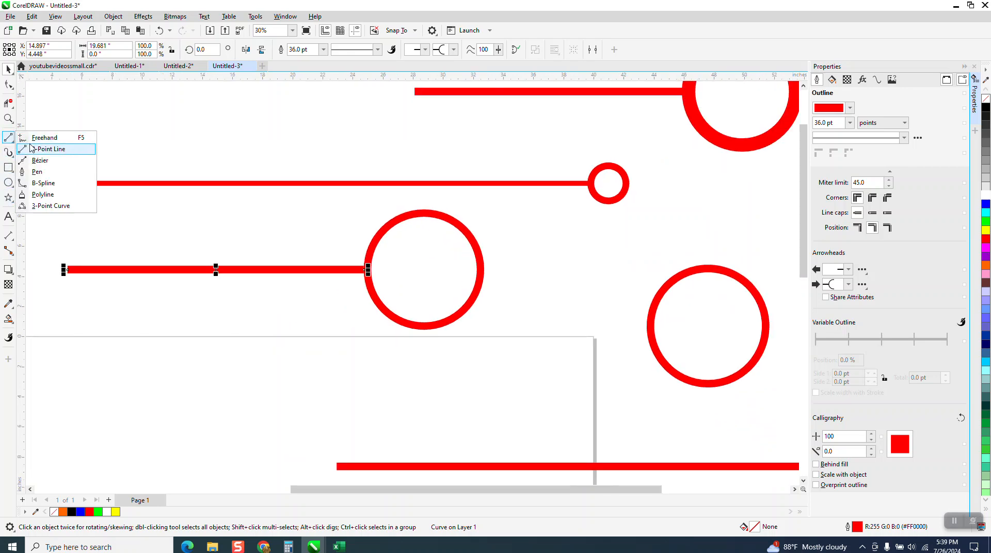
click(35, 150)
drag(179, 357, 450, 357)
click(375, 50)
click(353, 170)
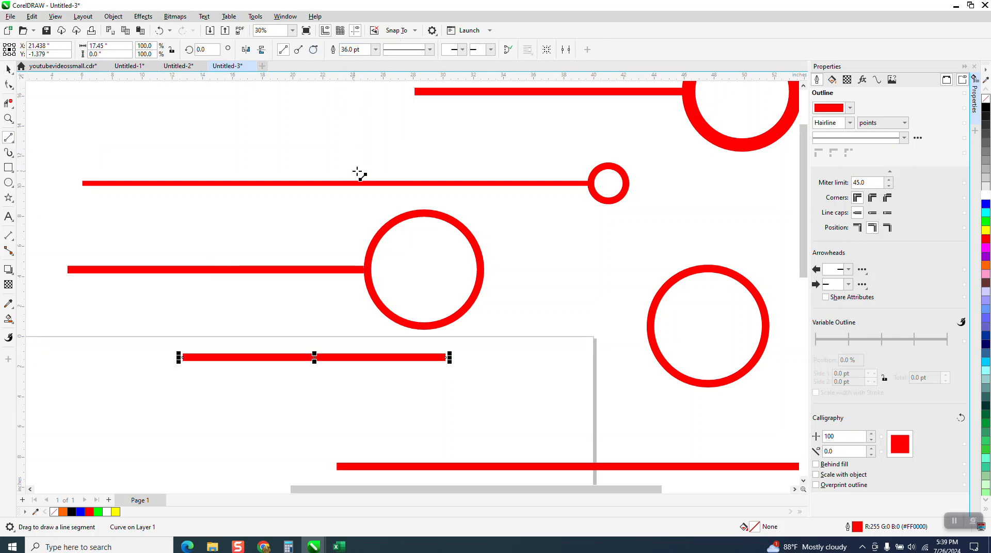
Apply the edited ring arrowhead to the end of the new line and inspect the joint up close.
click(491, 50)
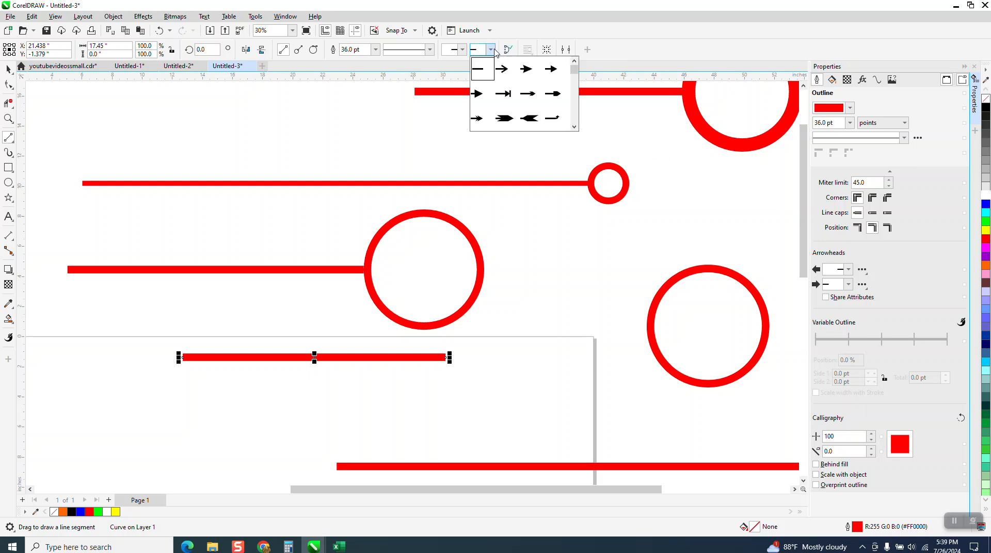
drag(573, 77, 580, 137)
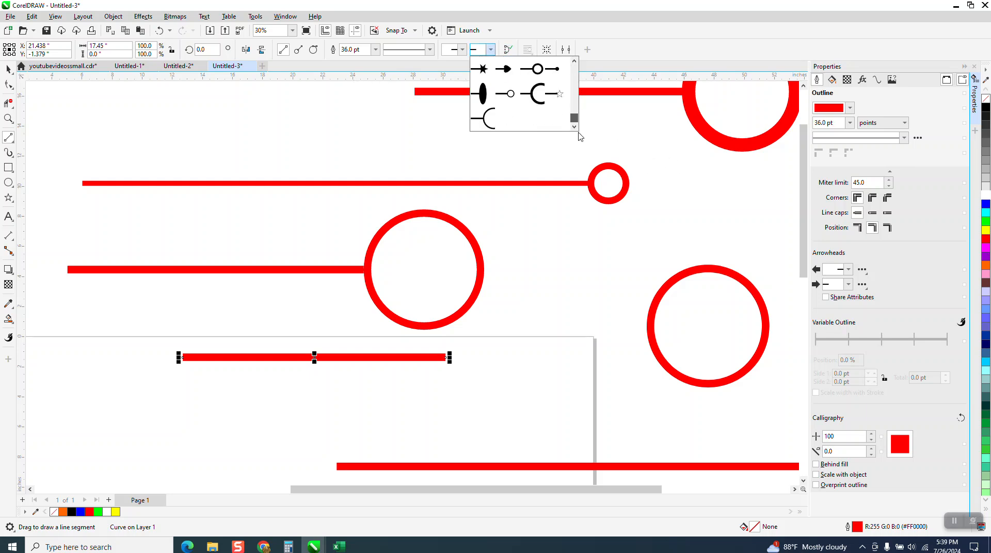
click(490, 121)
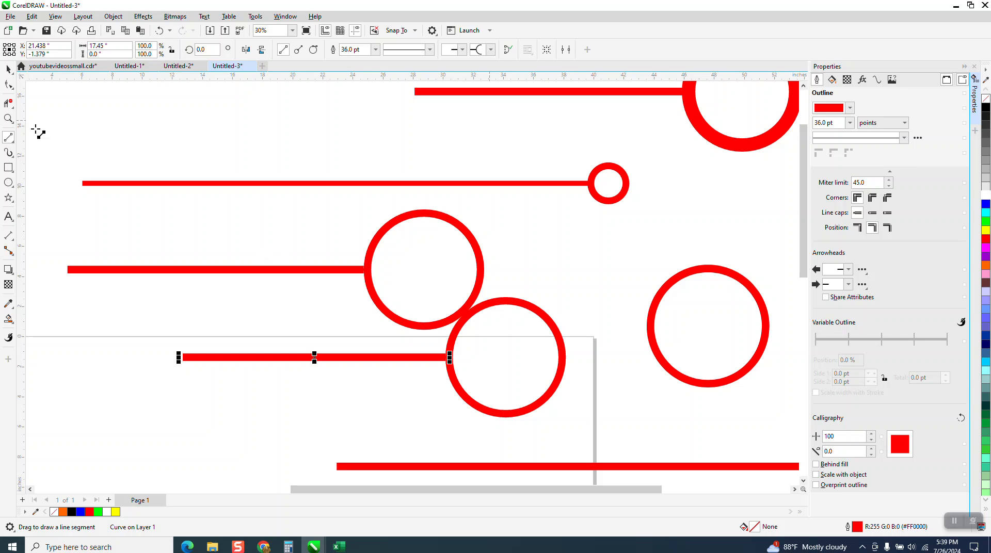
click(9, 118)
click(462, 345)
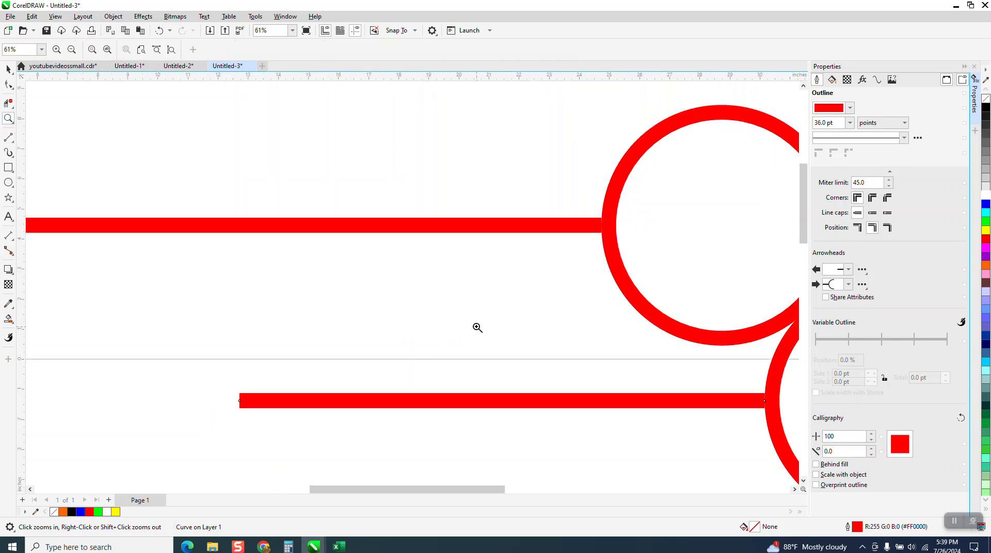
scroll(562, 330, down, 1)
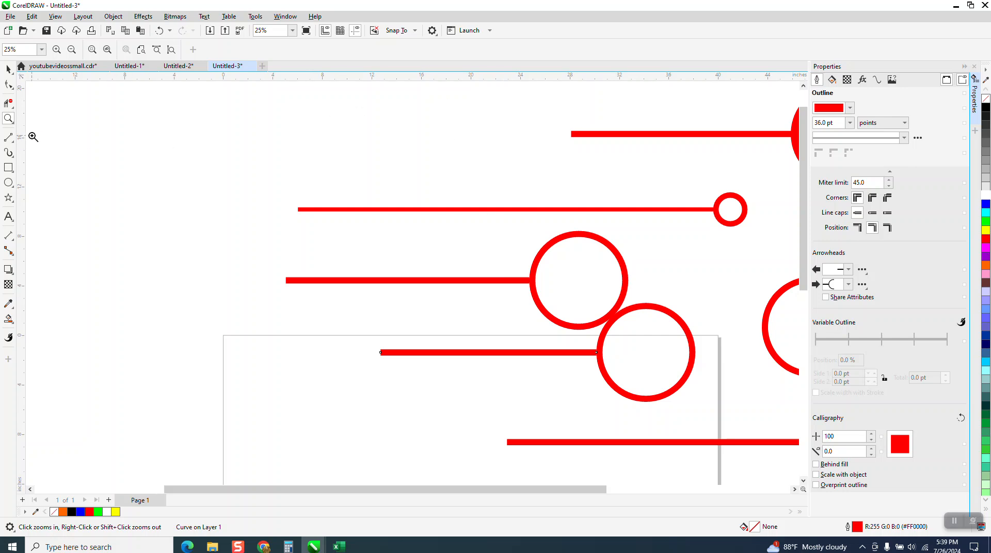
Draw a horizontal line about 21.4 inches long above the ring-tipped lines, with a solid notched-tail end arrowhead and a 36 pt outline.
click(11, 139)
drag(155, 193, 420, 193)
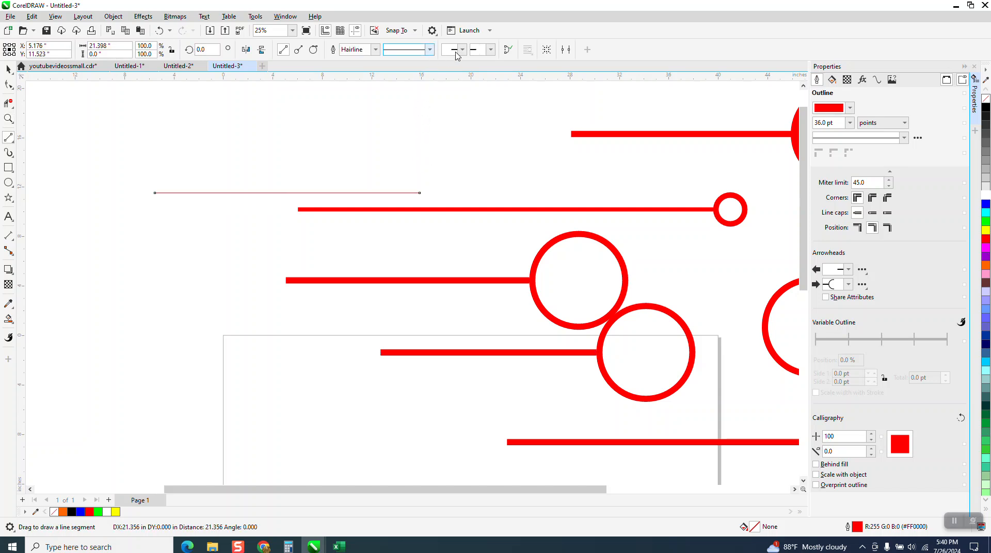
click(491, 50)
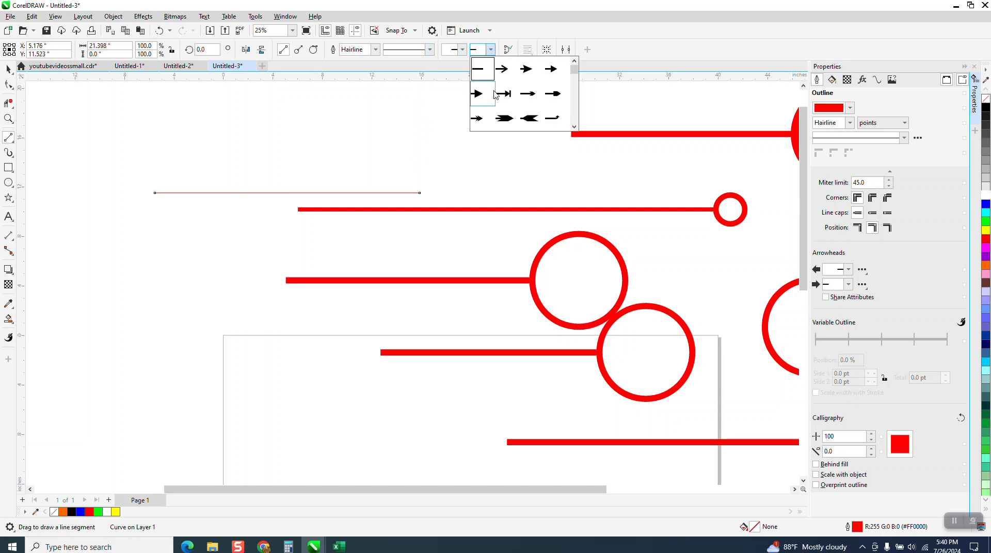
click(508, 123)
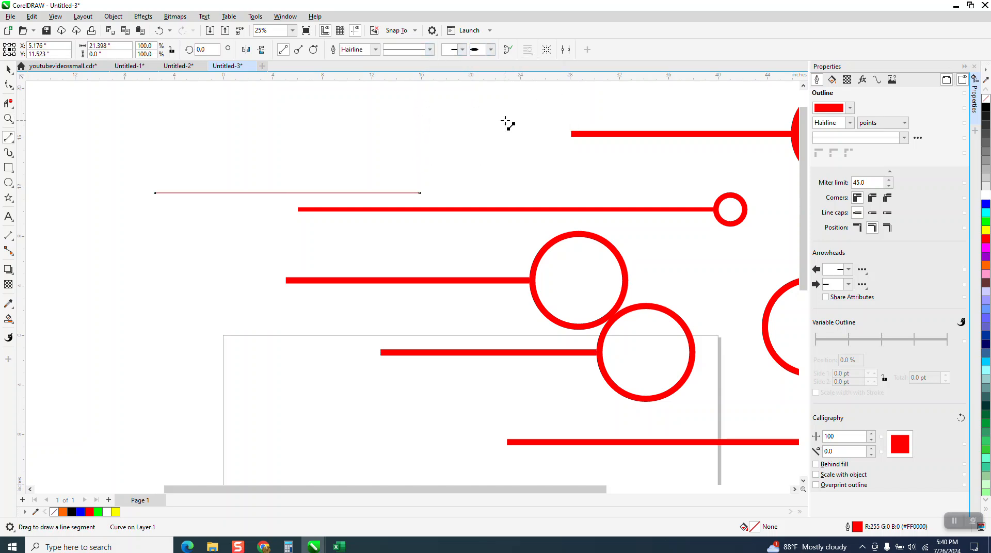
click(376, 50)
click(355, 168)
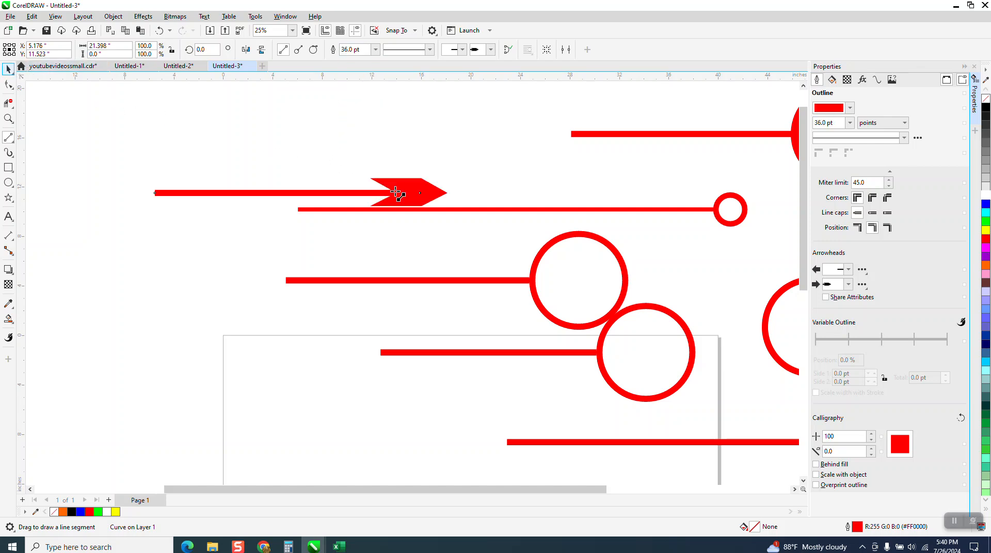
Shorten the line with the solid arrowhead to about 18.9 inches, and delete it.
click(8, 71)
drag(425, 193, 394, 164)
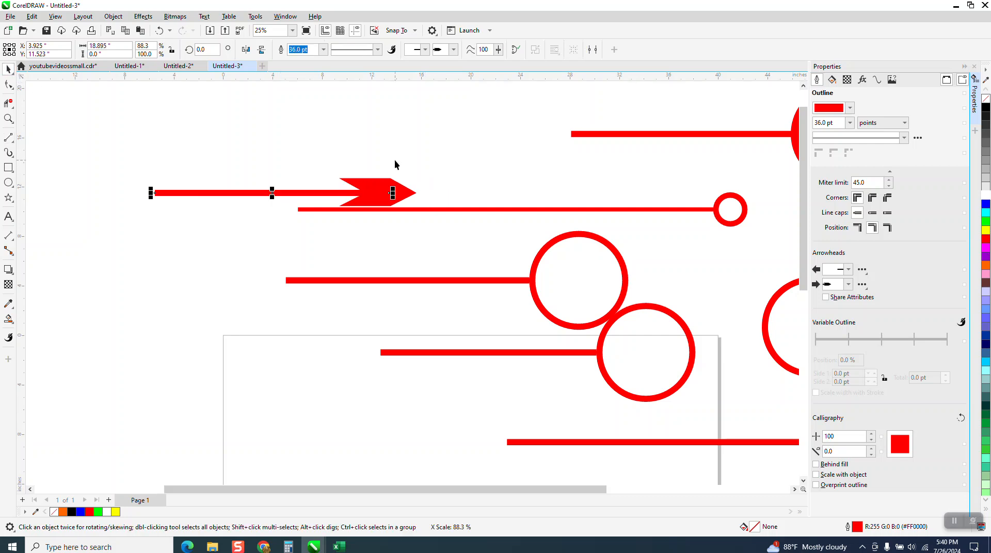
key(Delete)
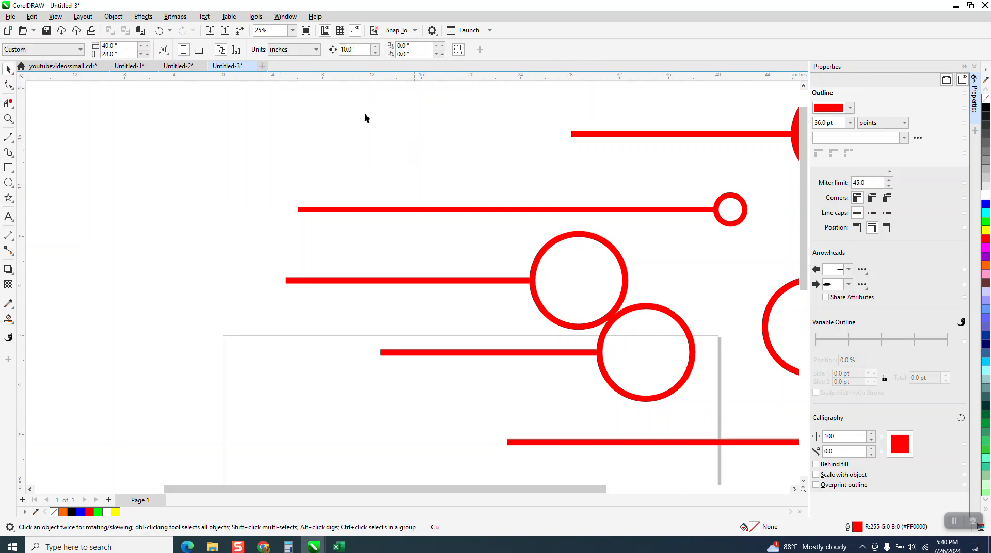
Draw a right-pointing arrow common shape about 5.6 by 4.1 inches above the ring-tipped lines.
click(12, 203)
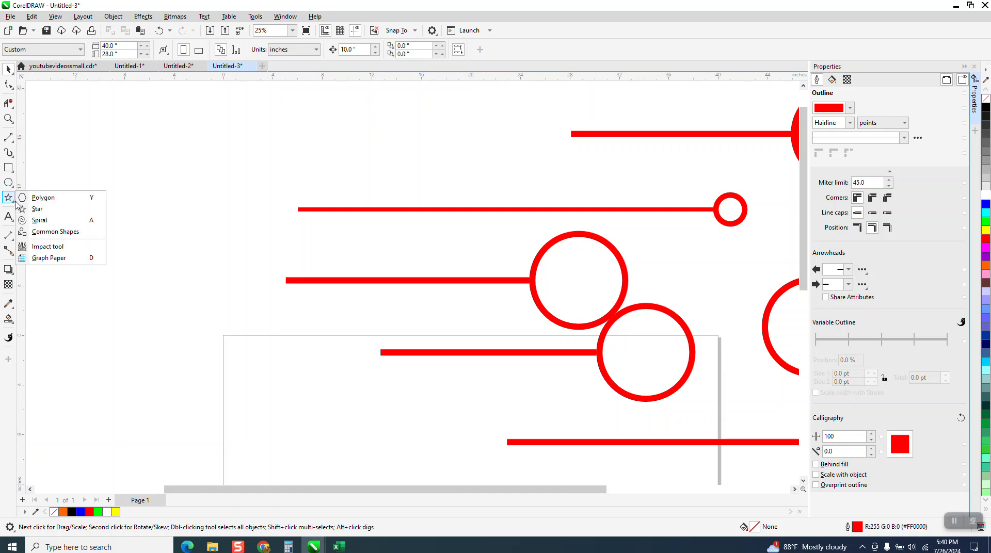
click(39, 233)
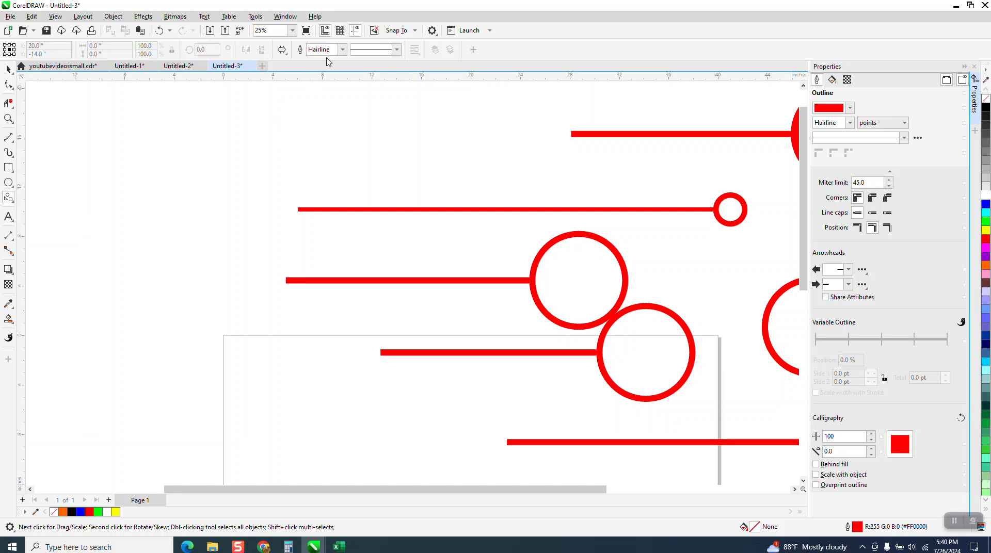
click(282, 50)
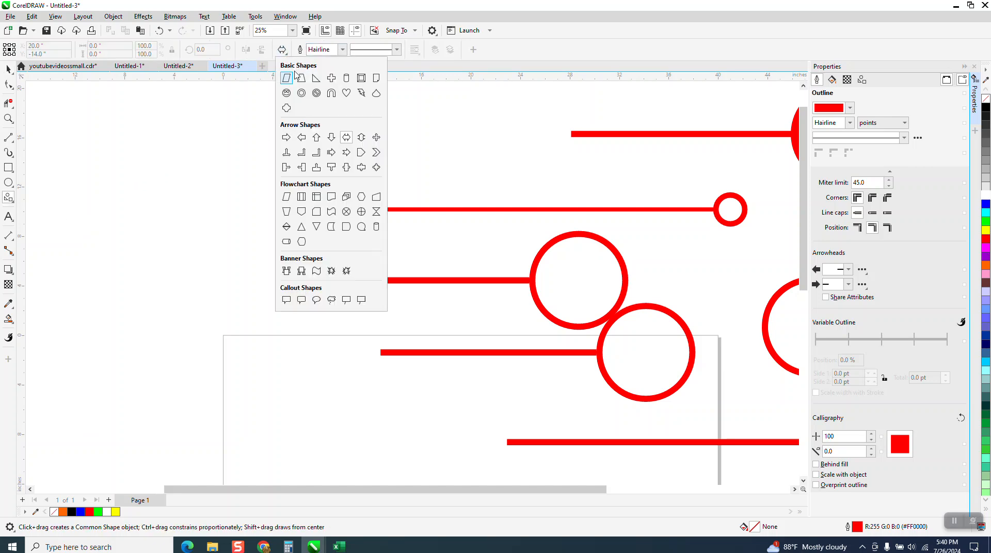
click(288, 138)
drag(349, 125, 277, 178)
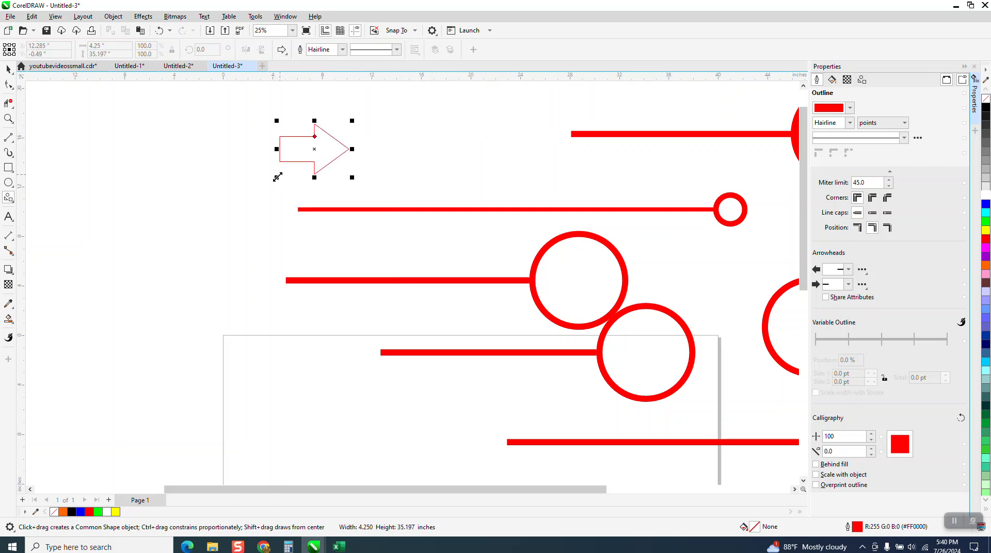
Convert the arrow shape's outline to an object and give the result a red outline.
click(114, 18)
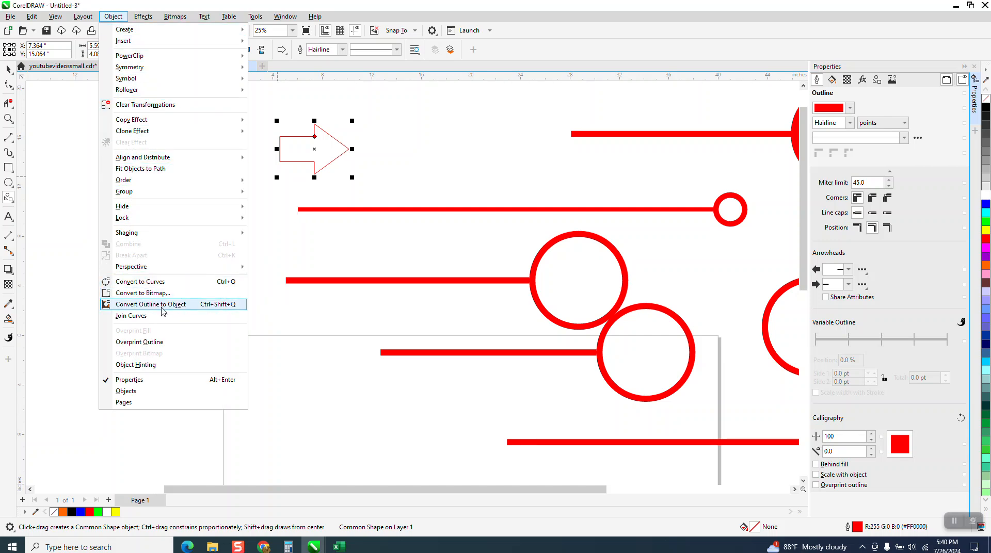
click(164, 308)
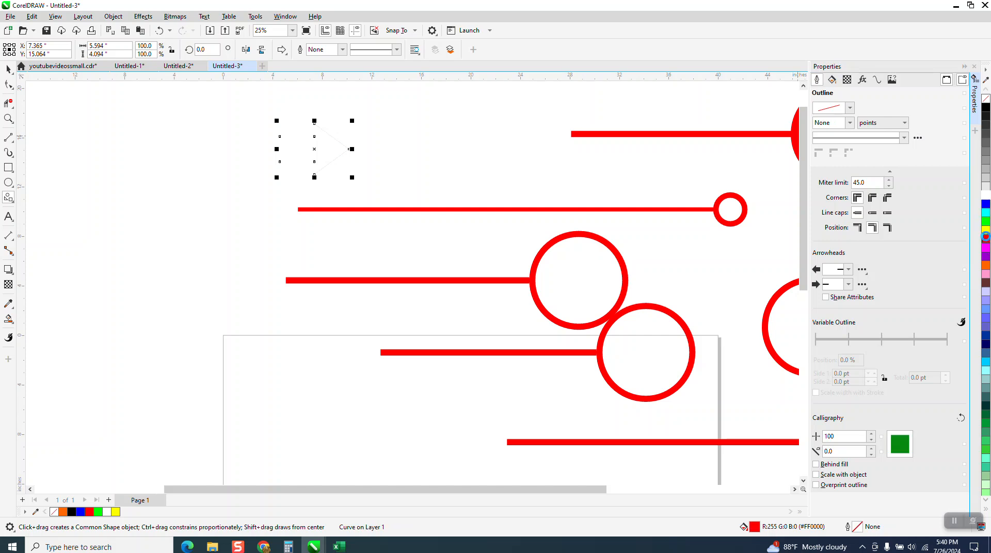
right_click(985, 237)
Select the nodes around the arrow's shaft with the Shape tool and add nodes midway along their segments.
click(9, 119)
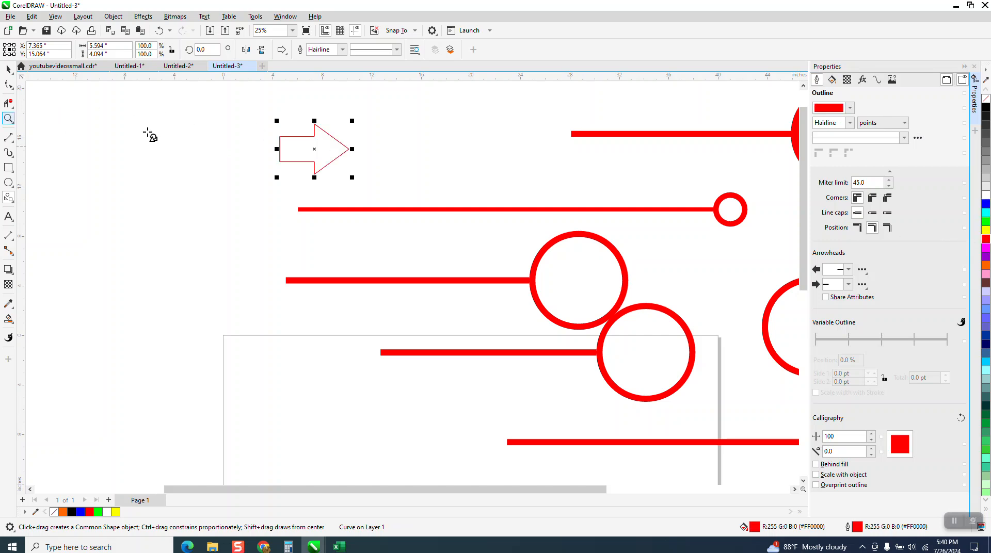
drag(243, 110, 420, 195)
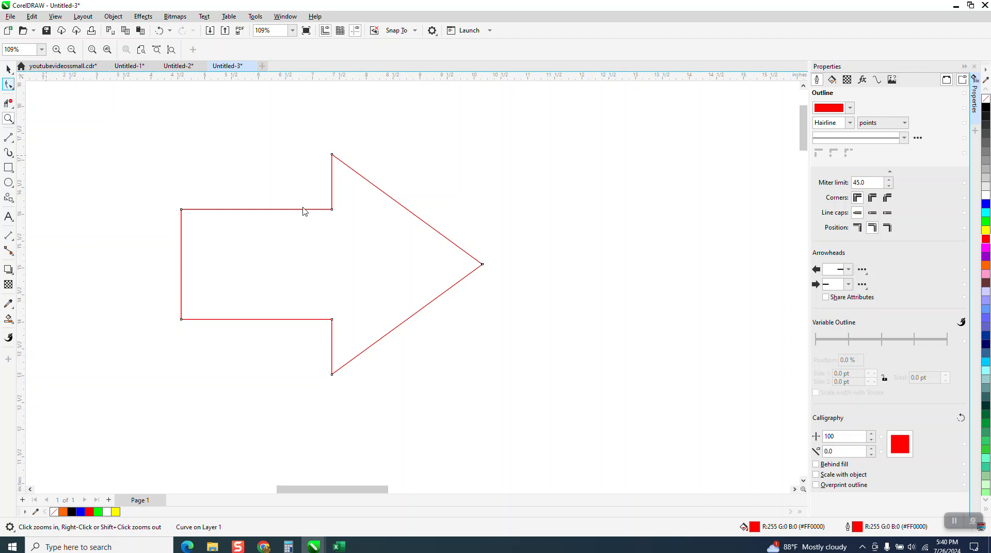
click(303, 210)
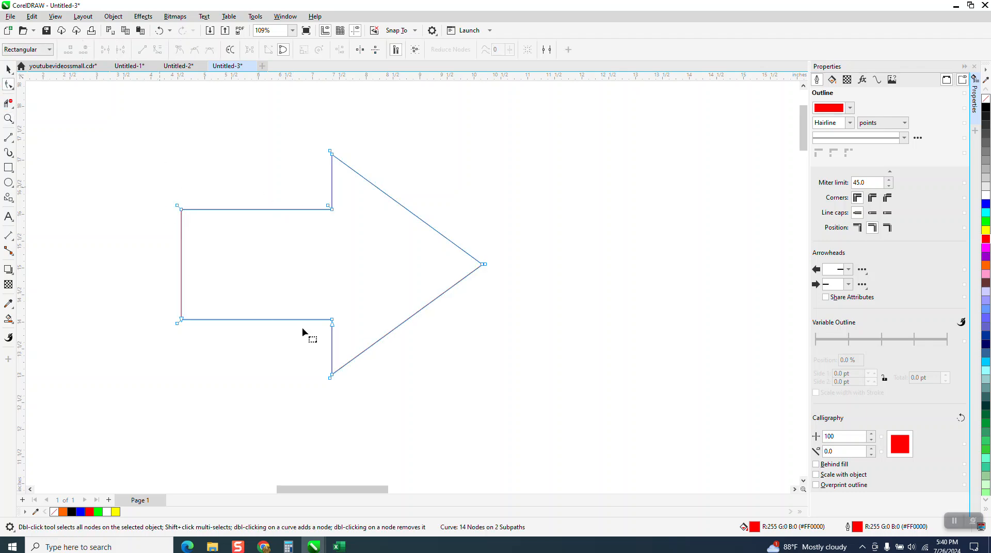
drag(345, 345, 345, 344)
right_click(332, 324)
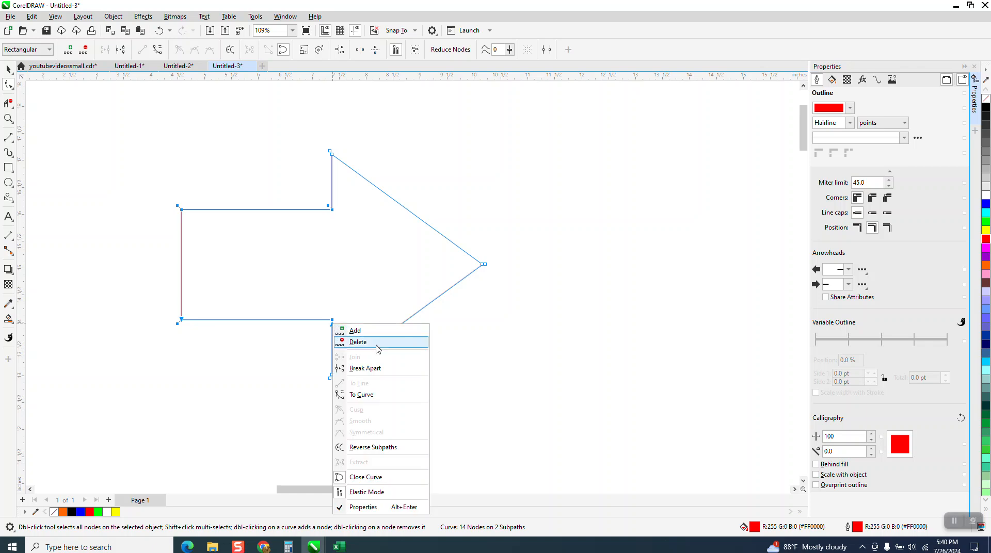
click(355, 331)
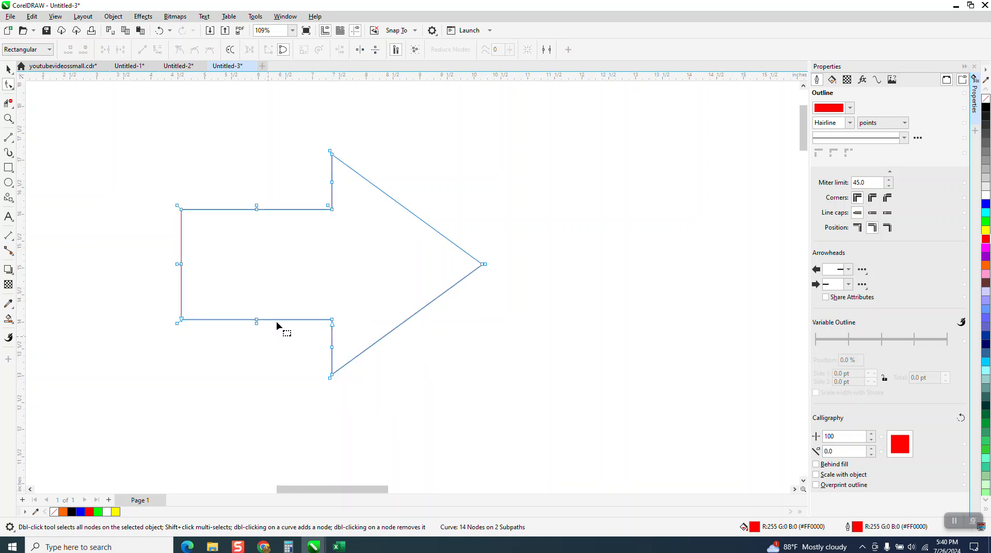
Add extra nodes between the selected nodes along the arrow shaft's lower and upper edges beside the head.
drag(248, 305, 334, 331)
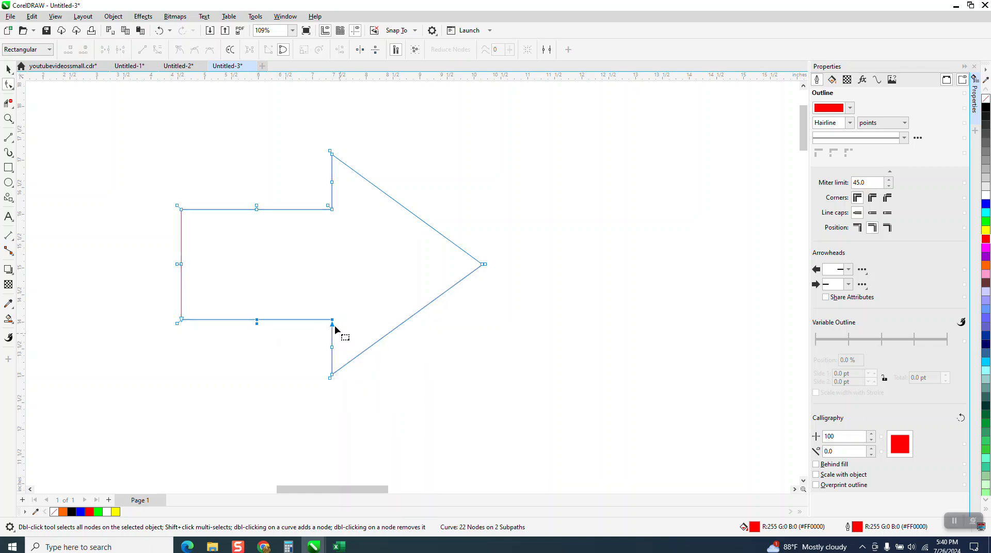
right_click(334, 324)
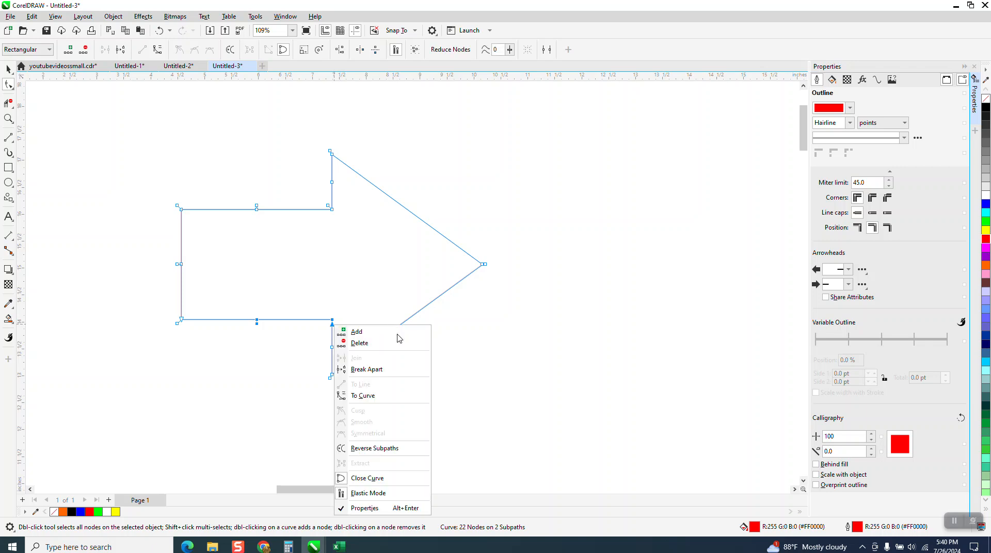
click(361, 332)
drag(230, 197, 336, 228)
right_click(333, 212)
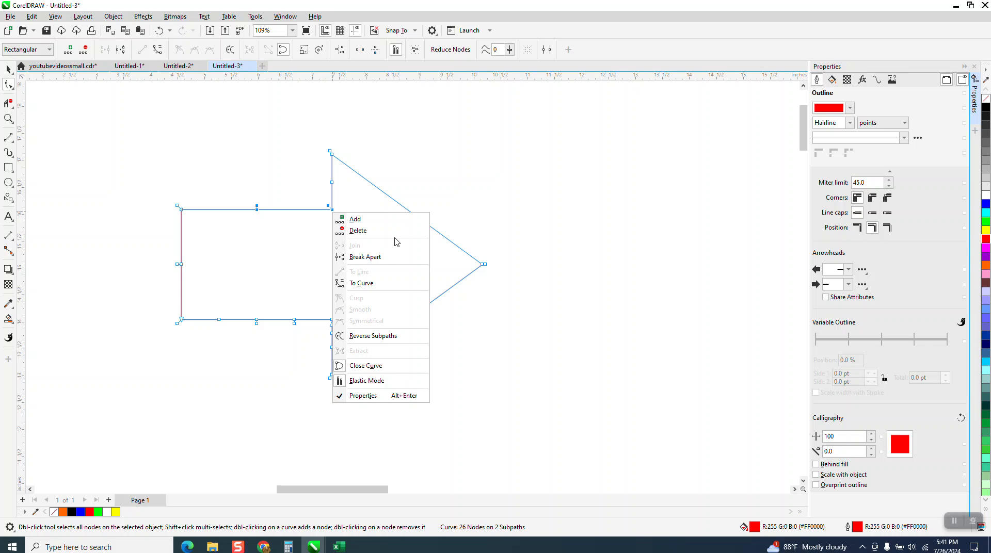
click(356, 219)
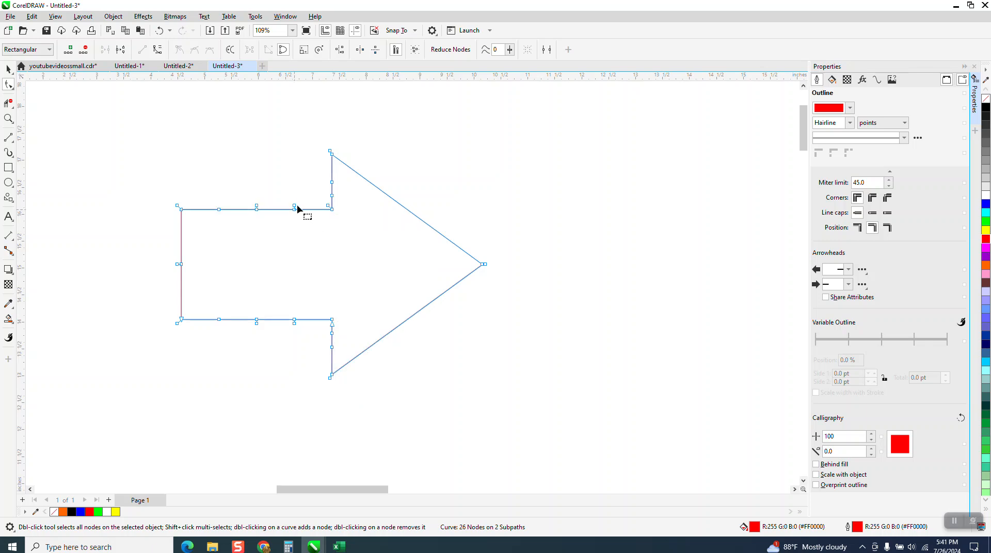
Move the middle outer nodes of the shaft's upper and lower edges outward and back about 0.7 inches to form two fins.
drag(257, 207, 221, 172)
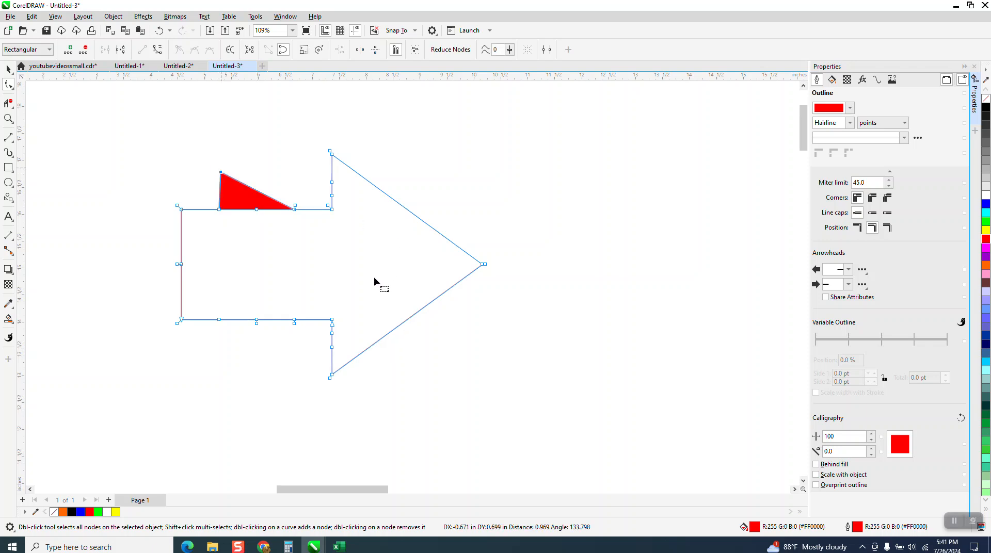
drag(256, 324, 250, 351)
click(256, 324)
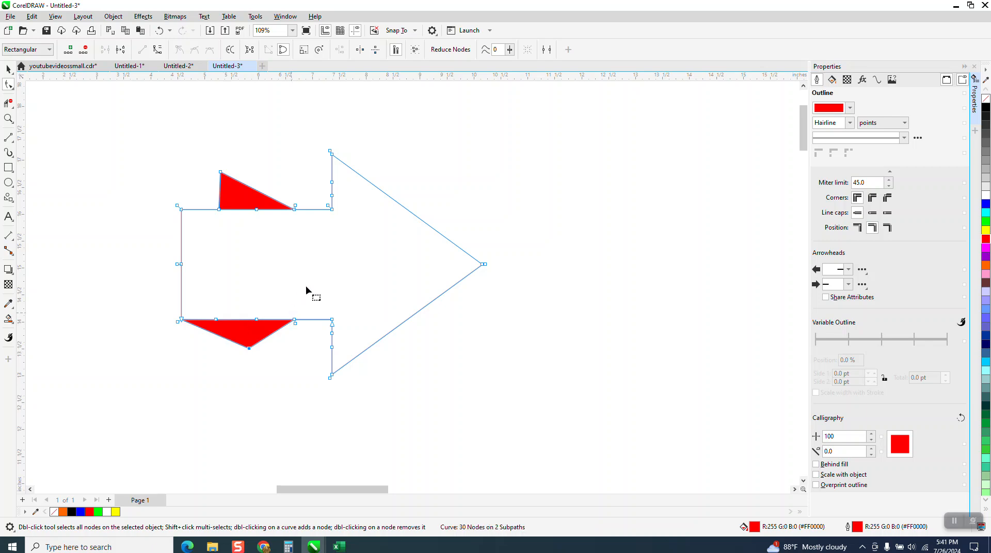
key(Delete)
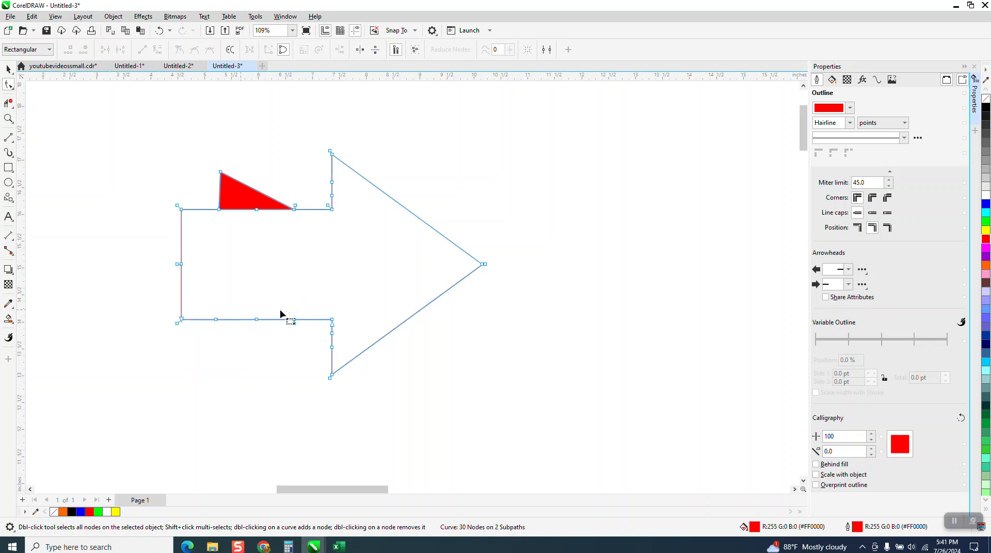
key(Delete)
drag(256, 322, 219, 354)
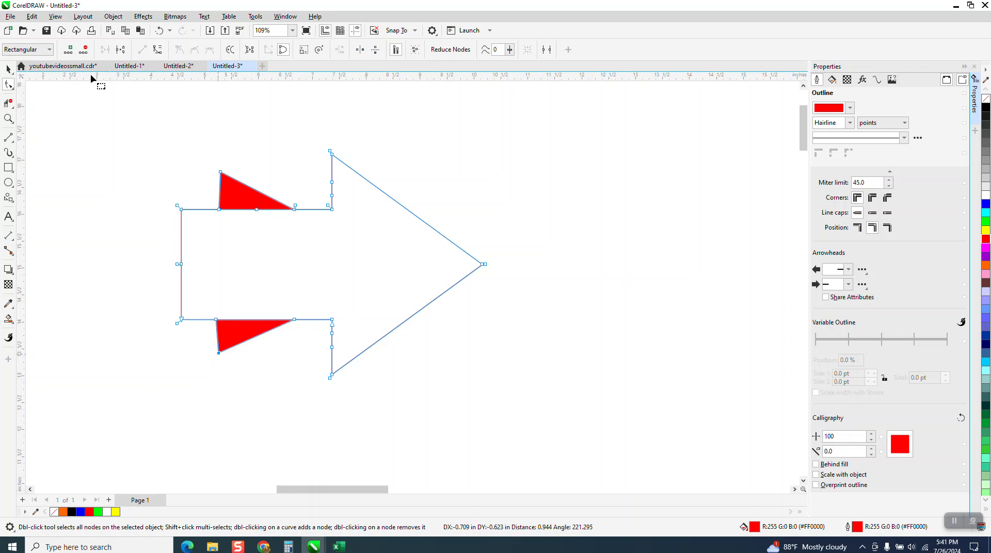
Remove the arrow's fill and delete the shaft segments crossing the two fins with the Virtual Segment Delete tool.
click(7, 71)
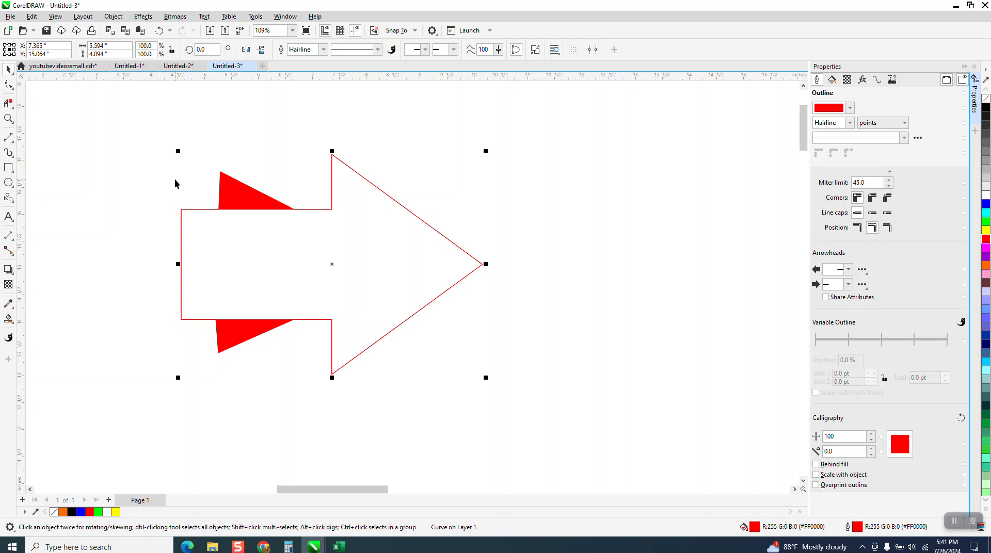
drag(143, 125, 576, 431)
click(113, 16)
mouse_move(175, 132)
click(8, 103)
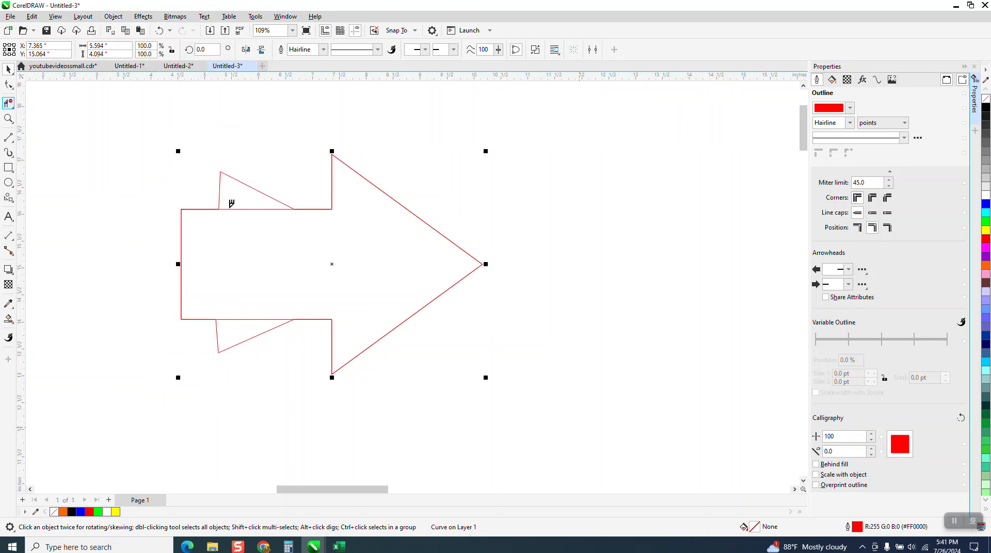
drag(247, 324, 252, 324)
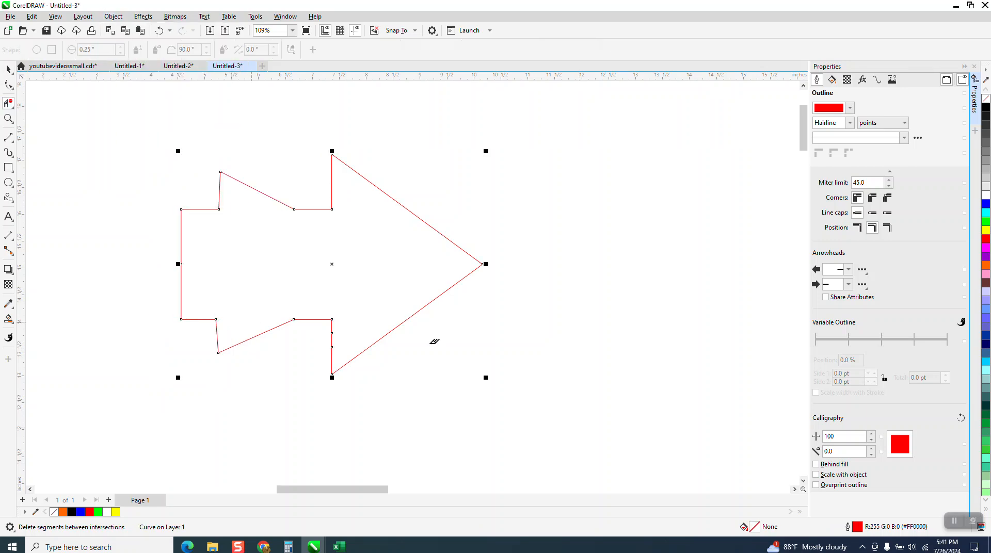
Set the finned arrow's outline width to 36 pt.
scroll(238, 267, down, 1)
click(8, 69)
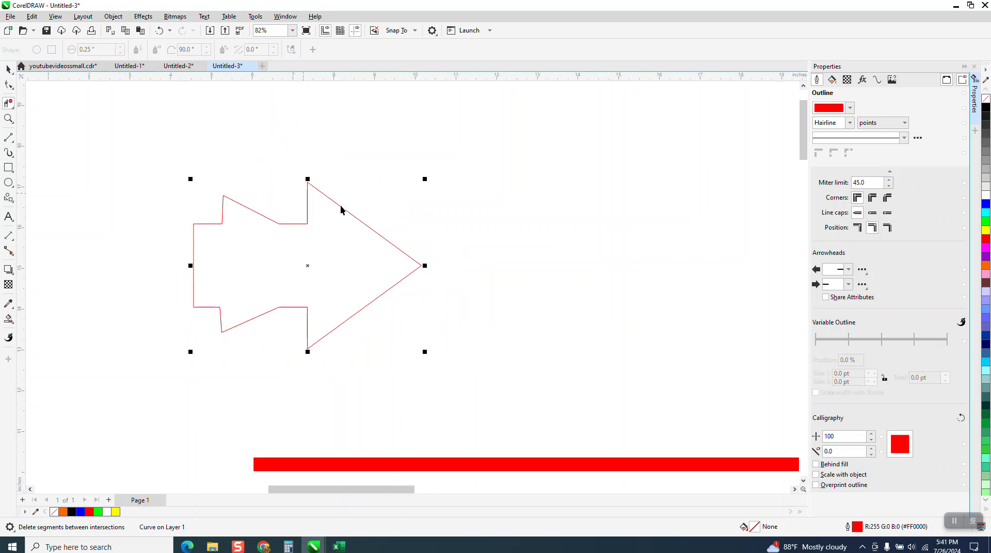
key(space)
click(323, 50)
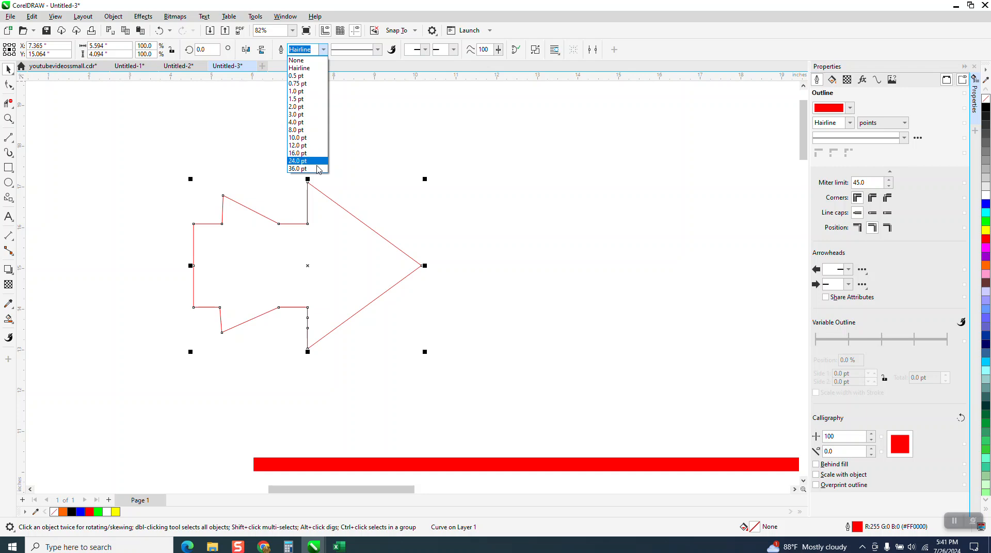
click(312, 169)
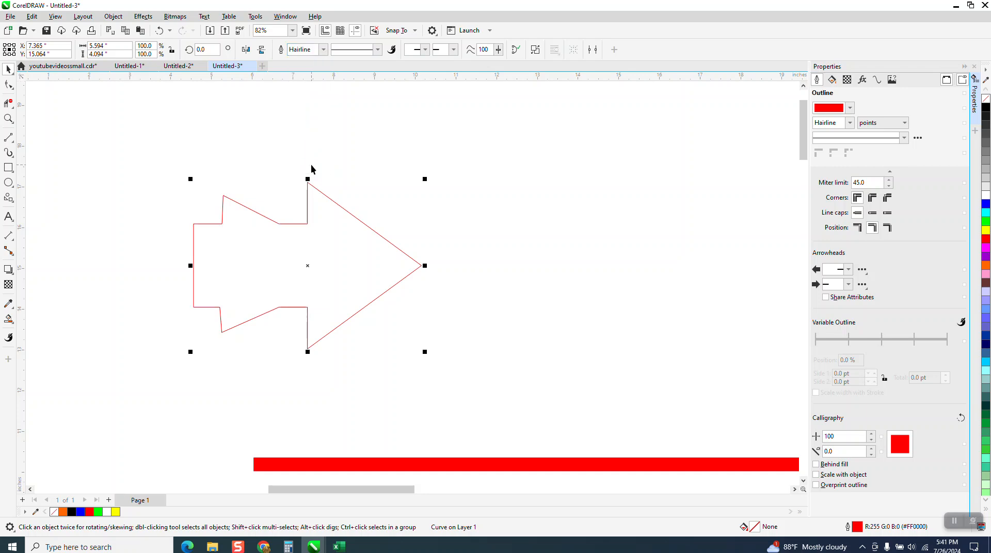
click(323, 49)
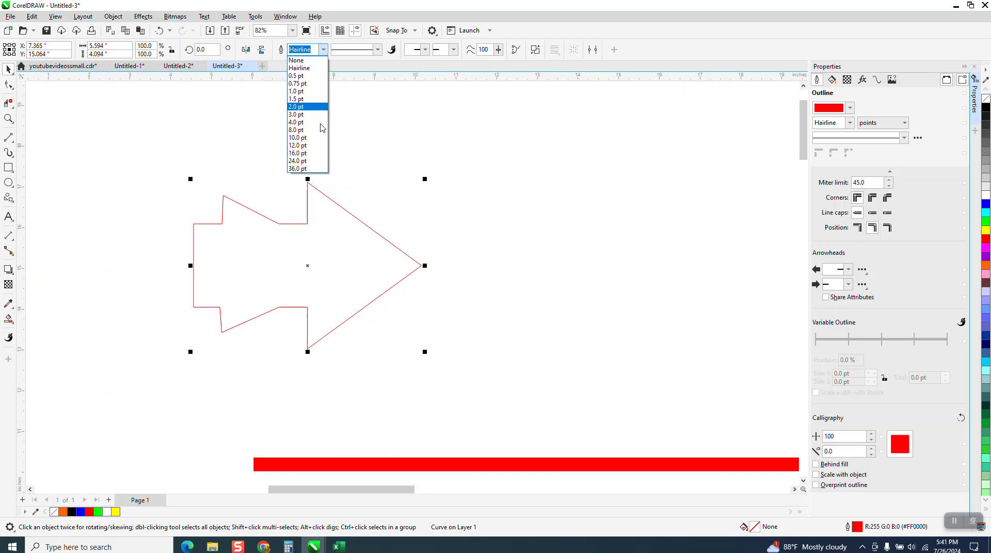
click(313, 170)
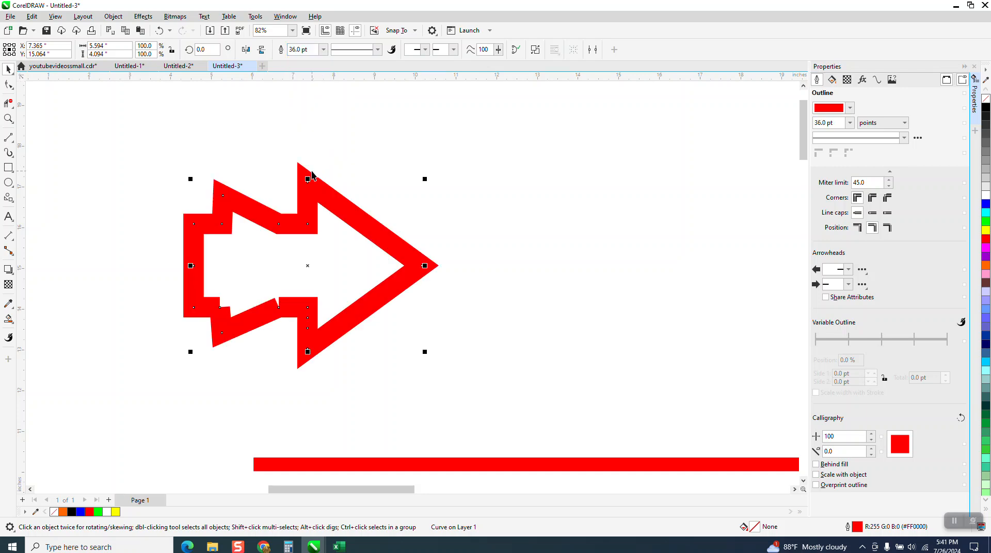
Join the overlapping end nodes where the lower fin meets the shaft near the arrowhead.
click(7, 84)
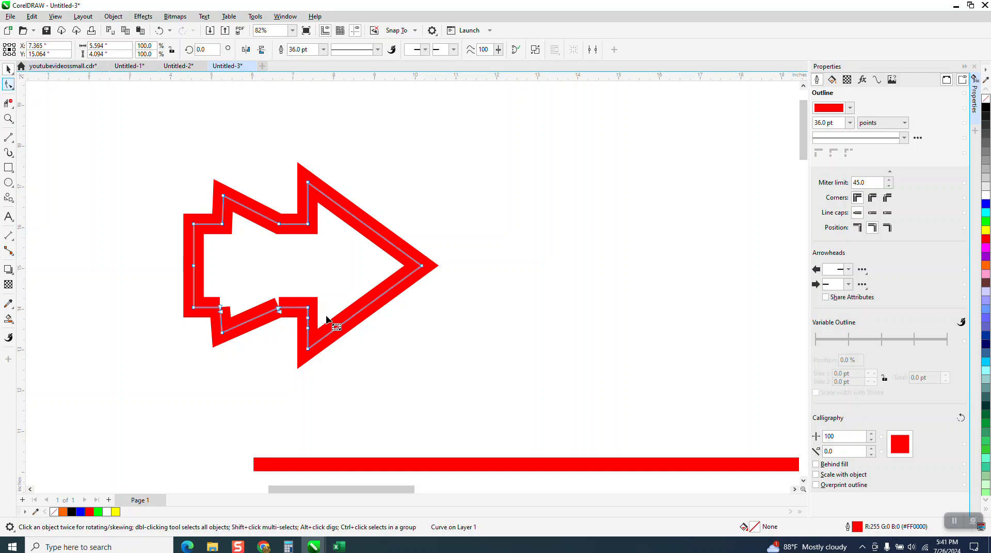
click(11, 119)
drag(252, 288, 386, 362)
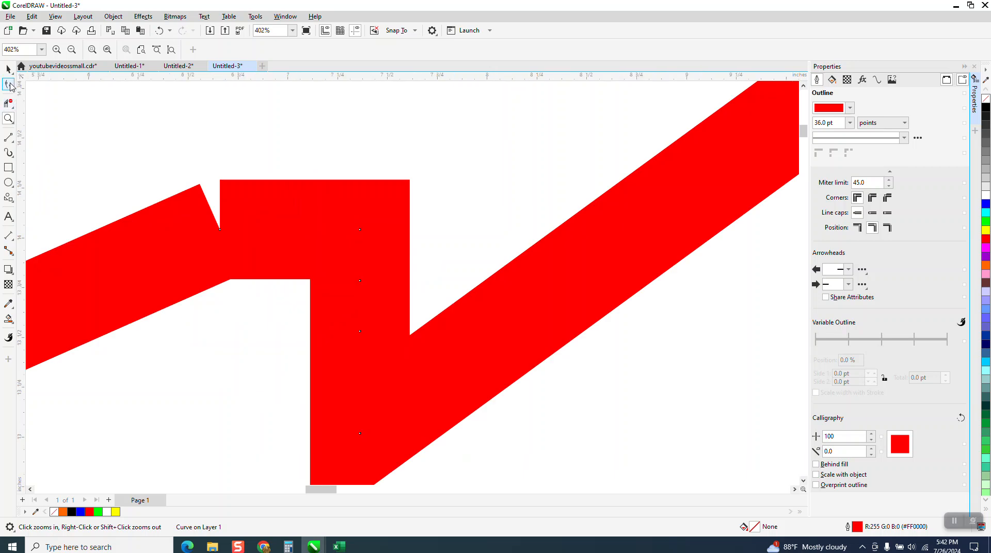
key(F10)
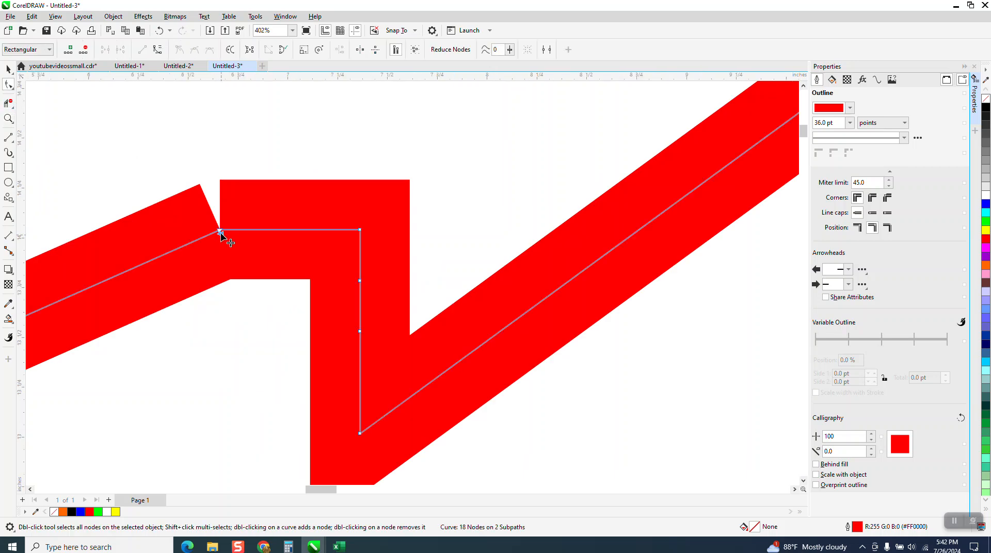
double_click(226, 228)
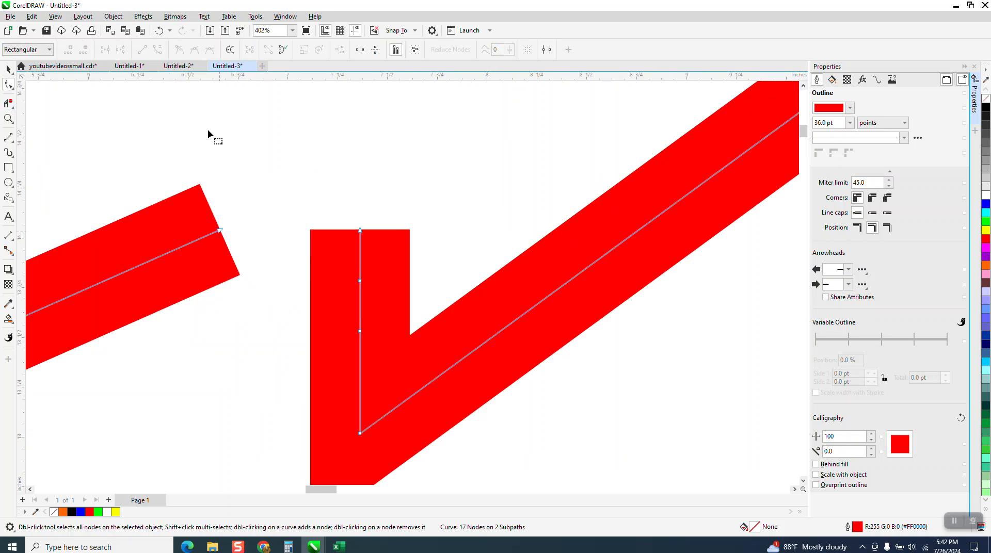
click(159, 32)
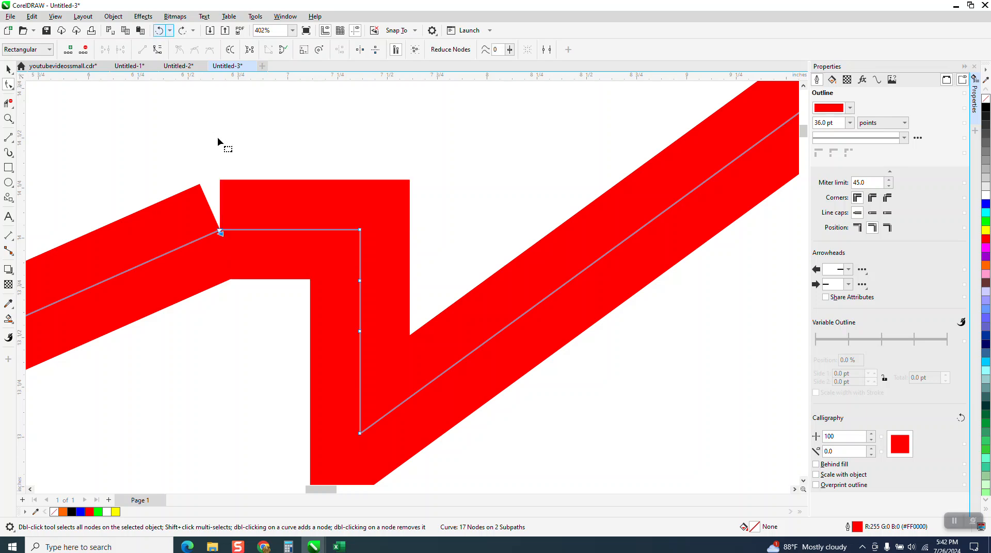
double_click(219, 232)
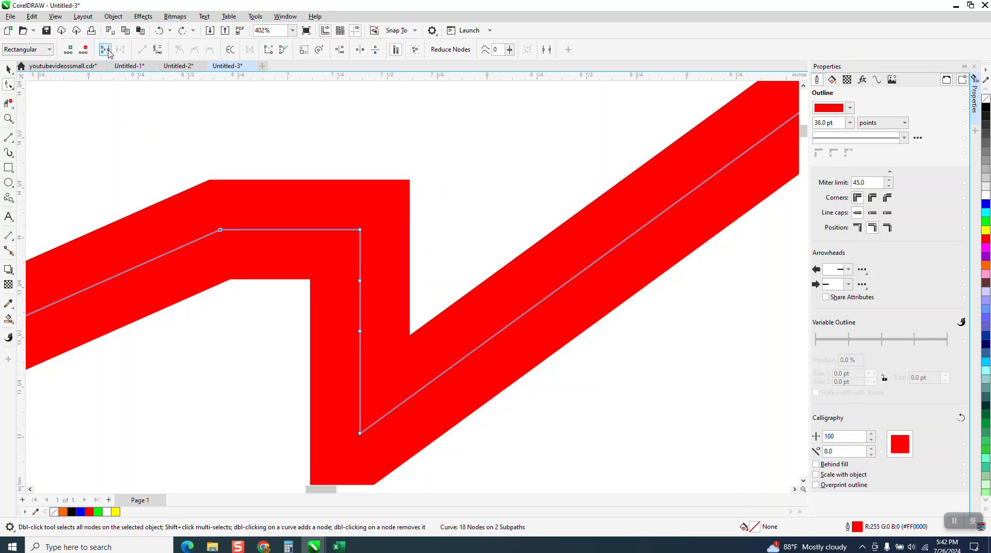
scroll(243, 162, down, 4)
scroll(460, 326, down, 1)
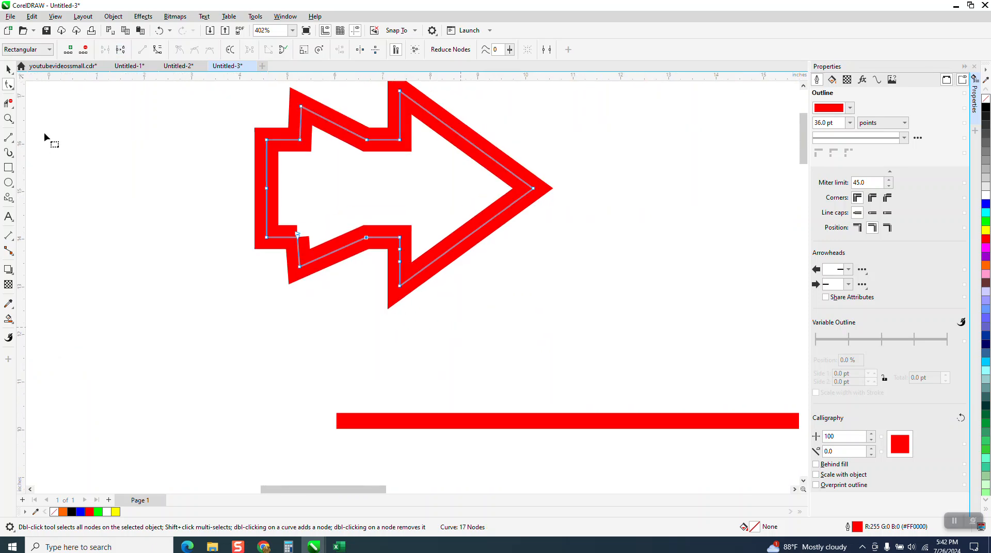
Create a new arrowhead from the finned arrow, keeping the suggested name and size with Proportional on.
key(space)
scroll(429, 246, down, 2)
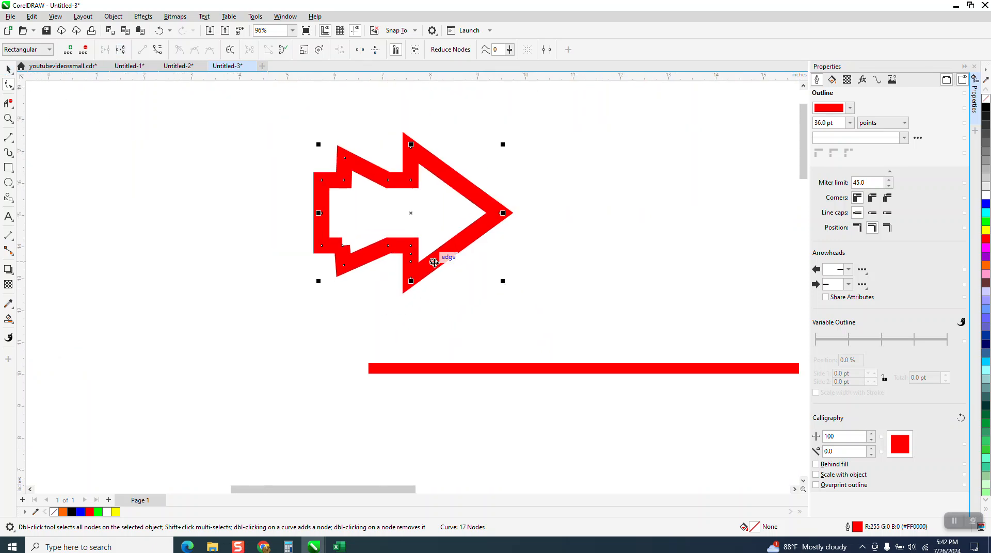
key(space)
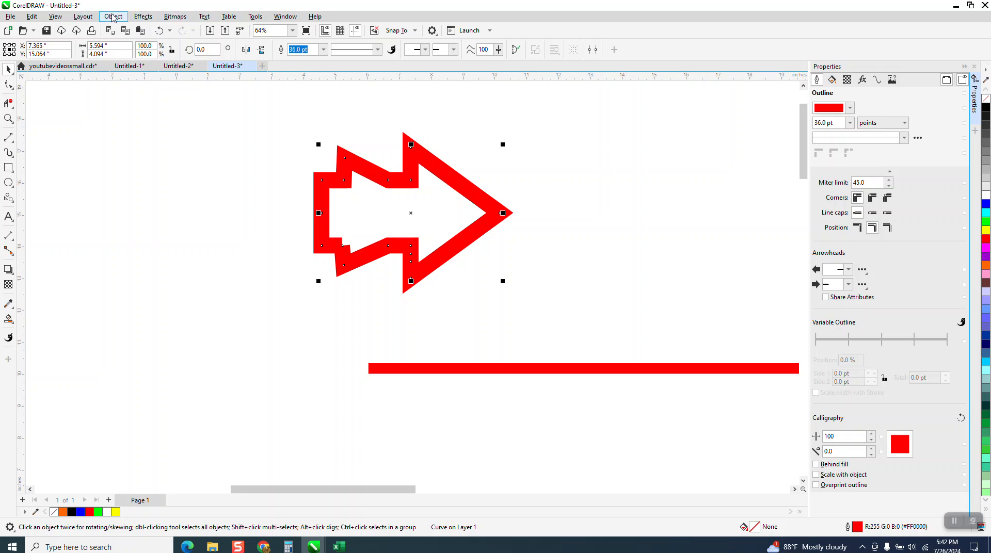
click(113, 19)
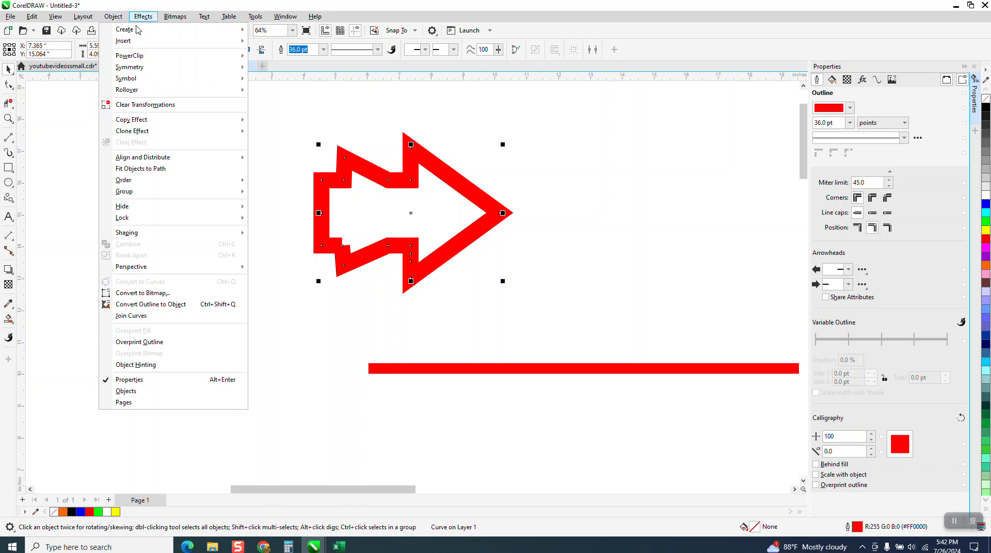
key(Escape)
click(111, 17)
mouse_move(123, 31)
click(272, 32)
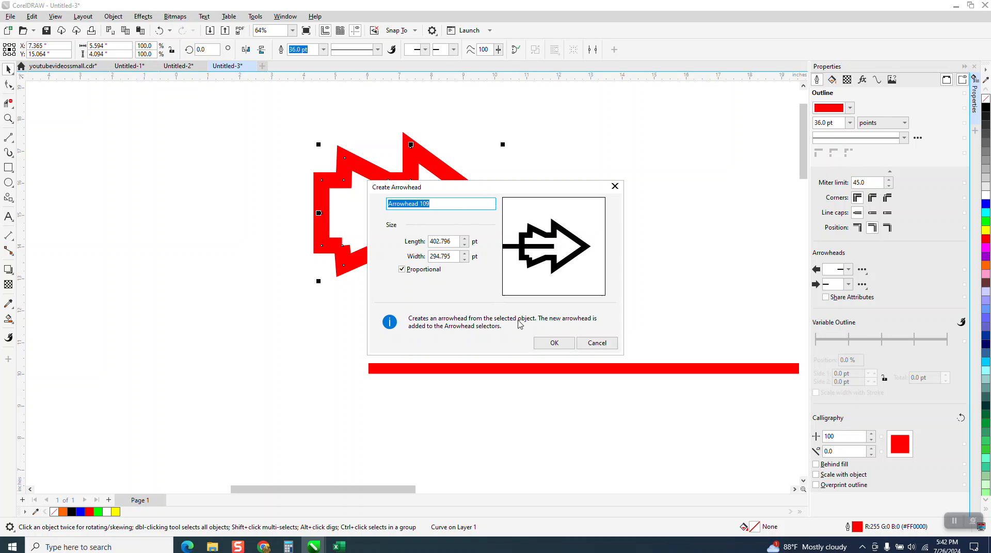
click(554, 344)
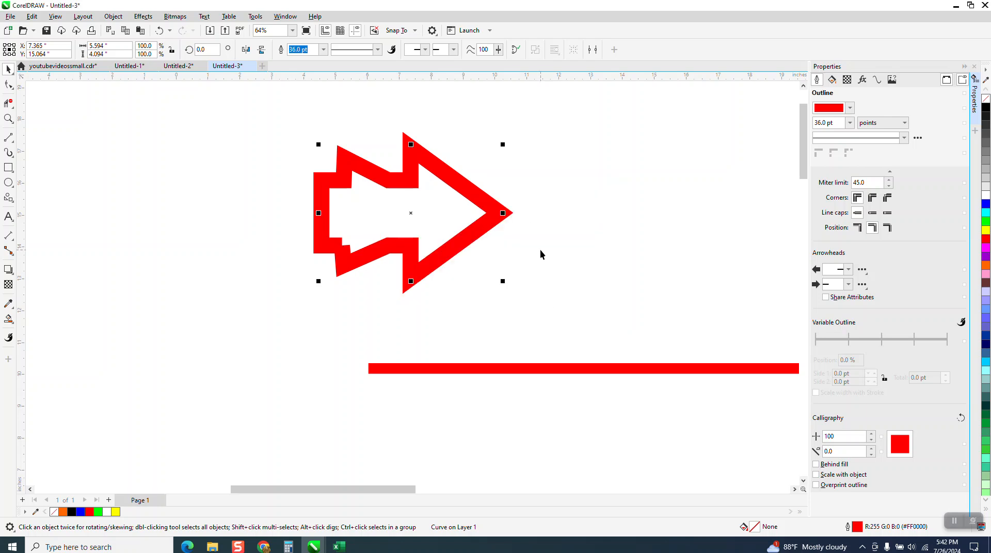
Draw a horizontal line about 13.1 inches long above the finned arrow and give it a 36 pt outline.
scroll(540, 249, down, 1)
scroll(388, 293, down, 2)
click(8, 138)
drag(279, 138, 519, 139)
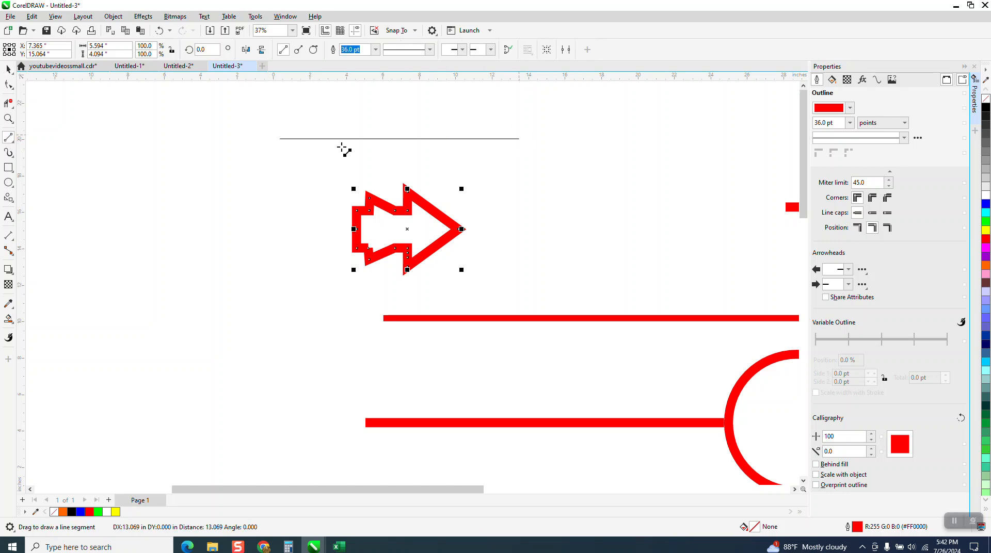
click(375, 49)
click(369, 171)
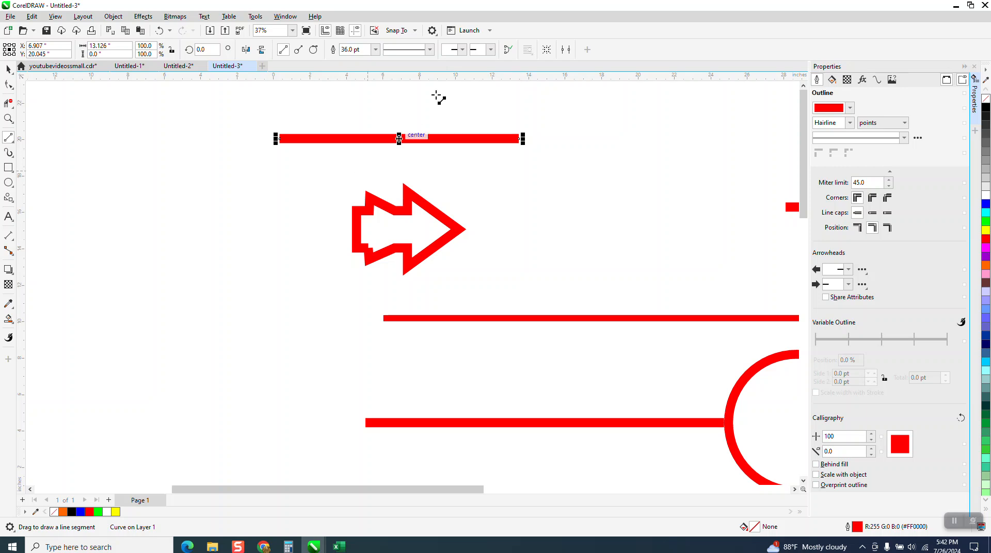
Apply the new finned arrowhead to the end of the line.
click(490, 51)
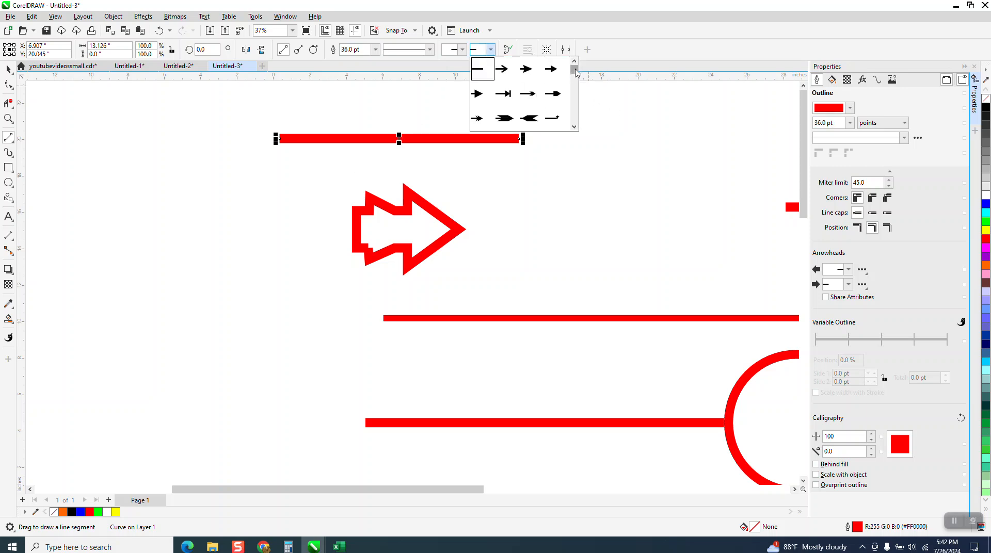
drag(575, 68, 571, 120)
click(520, 121)
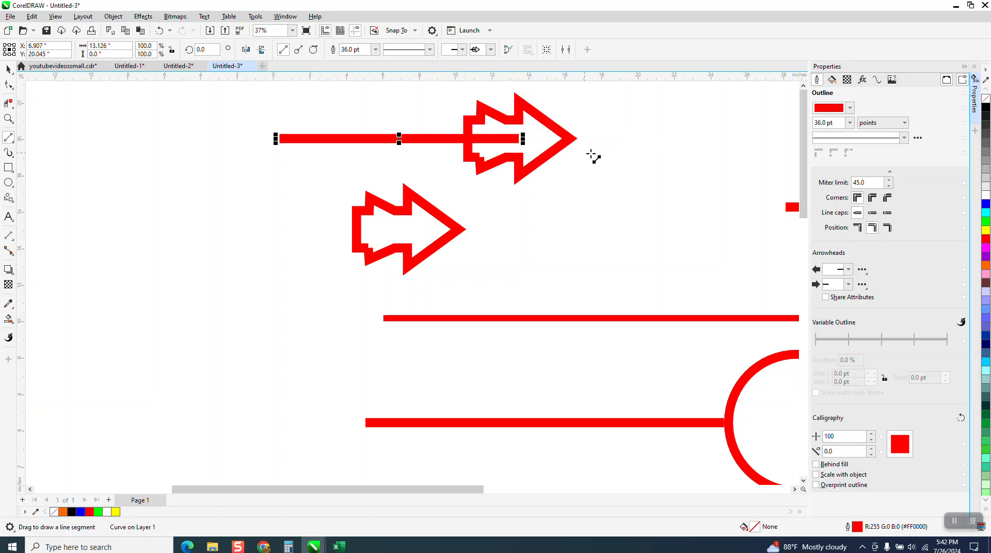
Edit the end arrowhead's attributes on the selected line, setting its X offset to 55% so the finned arrow meets the line end.
click(862, 284)
click(884, 350)
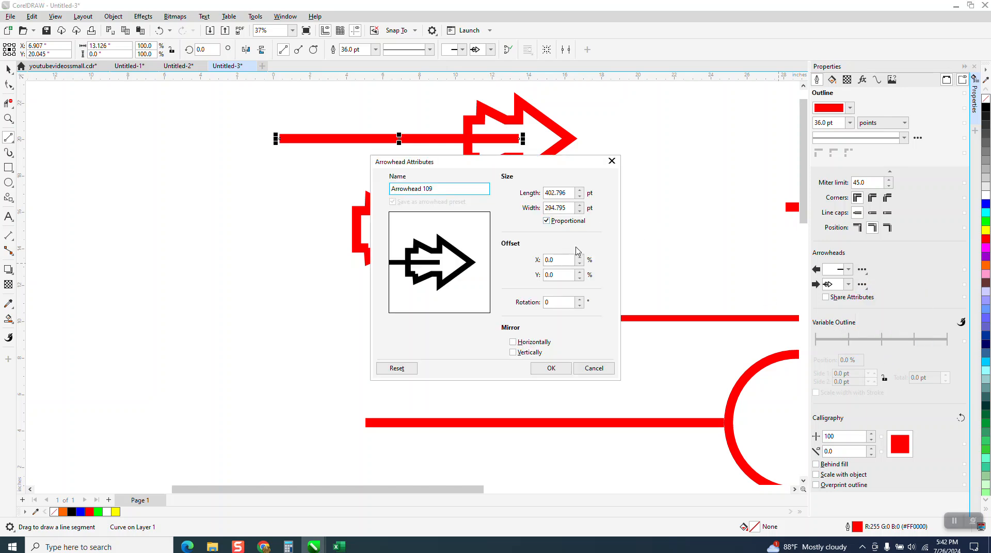
click(581, 257)
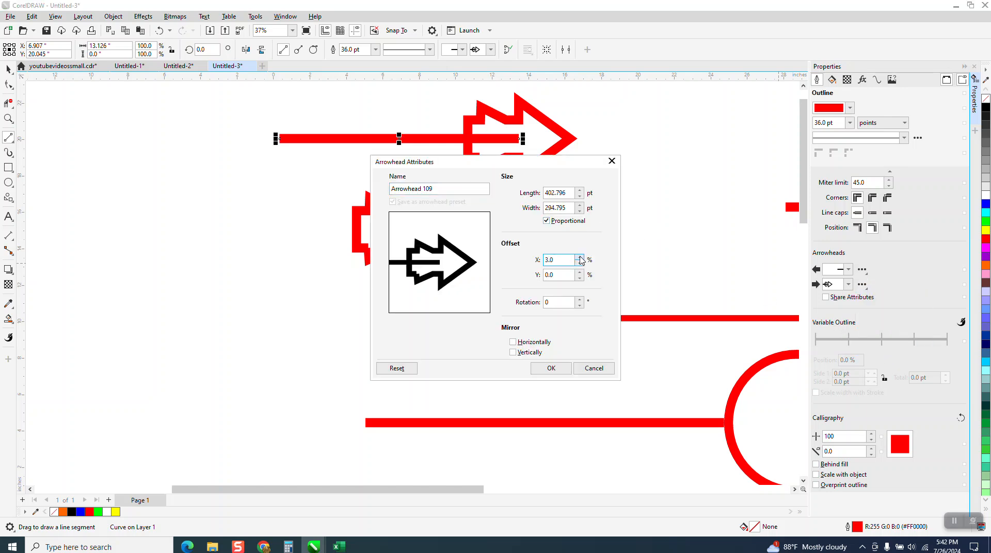
click(580, 258)
click(580, 258)
click(581, 257)
click(581, 258)
click(581, 257)
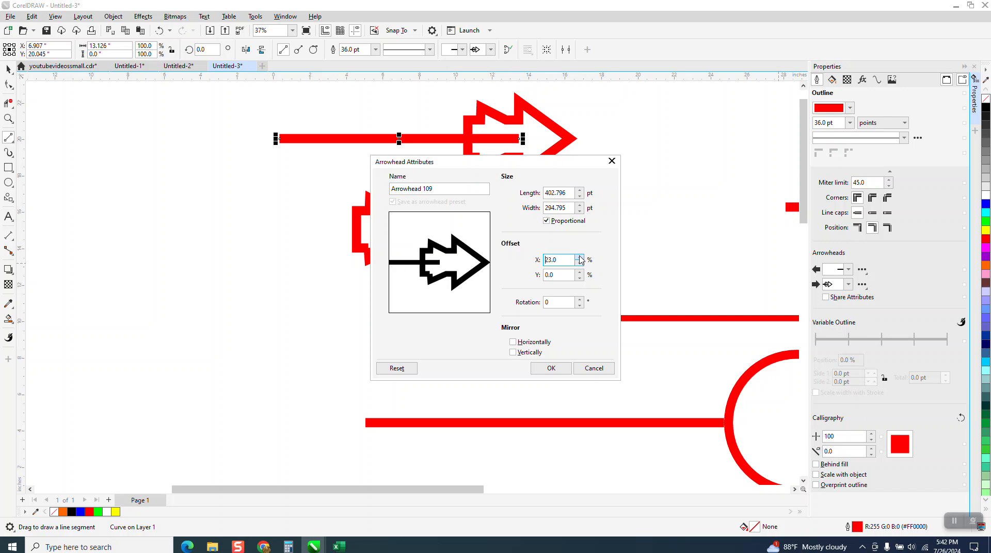
click(581, 257)
click(581, 258)
click(580, 258)
click(581, 257)
click(581, 257)
click(581, 258)
click(581, 257)
click(581, 257)
click(581, 257)
click(581, 258)
click(580, 257)
click(581, 257)
click(581, 258)
click(581, 258)
click(581, 258)
click(581, 258)
click(581, 257)
click(580, 257)
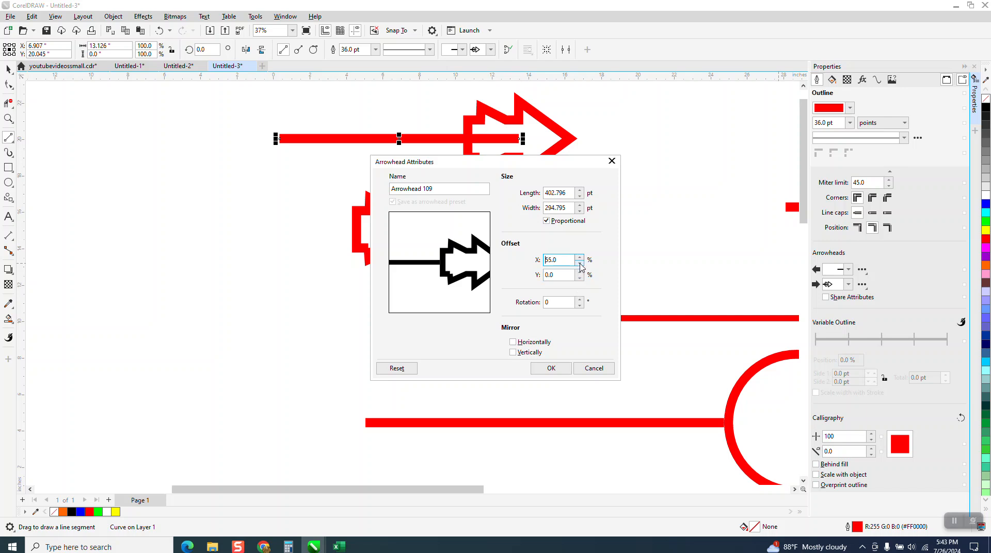
click(551, 368)
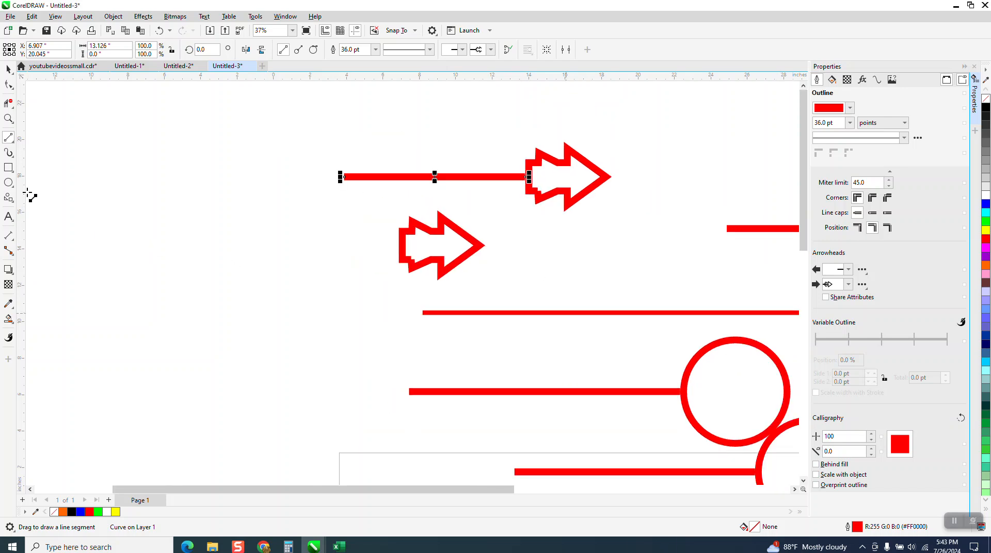
Draw a second horizontal line about 17.7 inches long above the finned arrow line and give it a 36 pt outline.
mouse_move(120, 118)
mouse_down()
mouse_move(284, 155)
mouse_move(363, 150)
mouse_move(372, 129)
mouse_up()
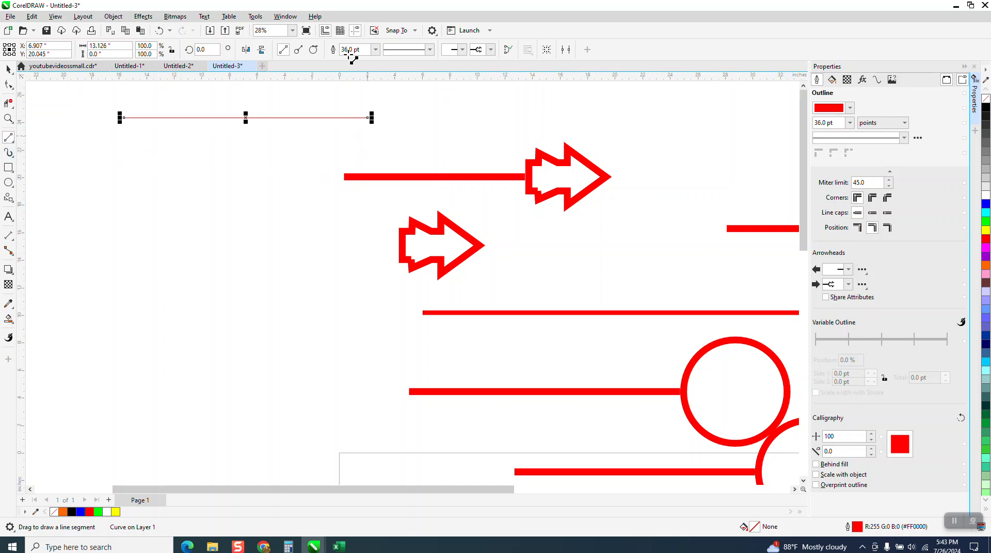
click(375, 50)
click(359, 168)
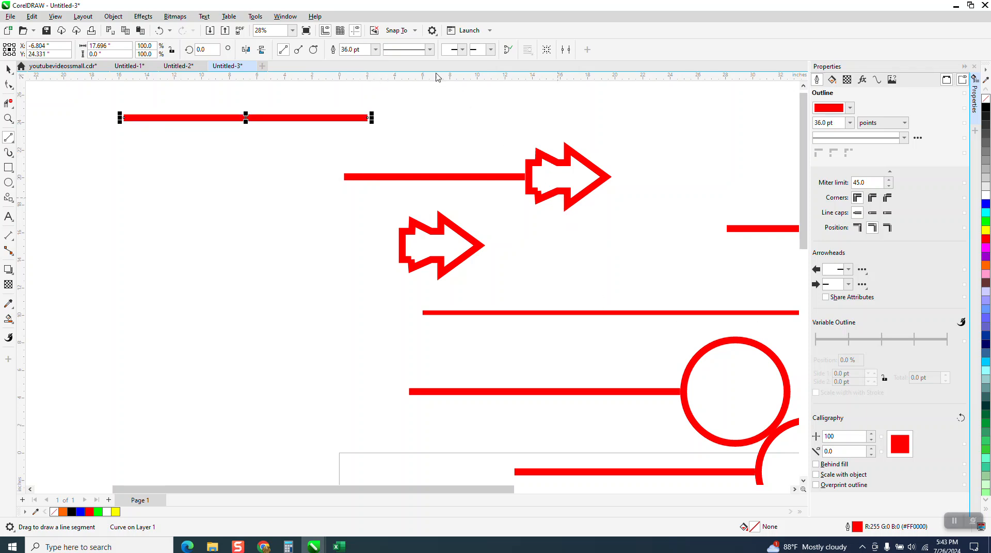
Apply the offset finned arrowhead to the end of the new line and deselect it.
click(490, 50)
drag(575, 73, 574, 134)
click(510, 119)
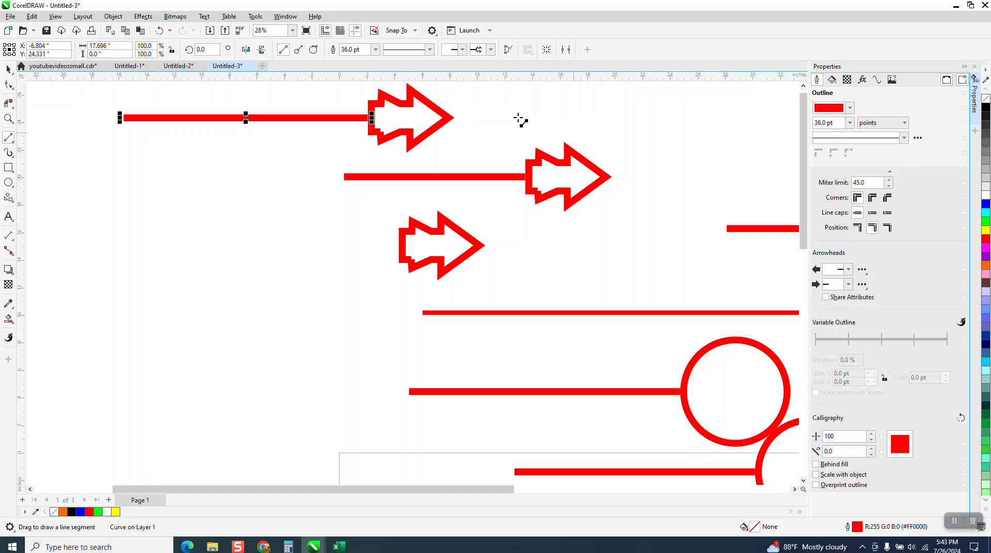
click(9, 69)
click(266, 229)
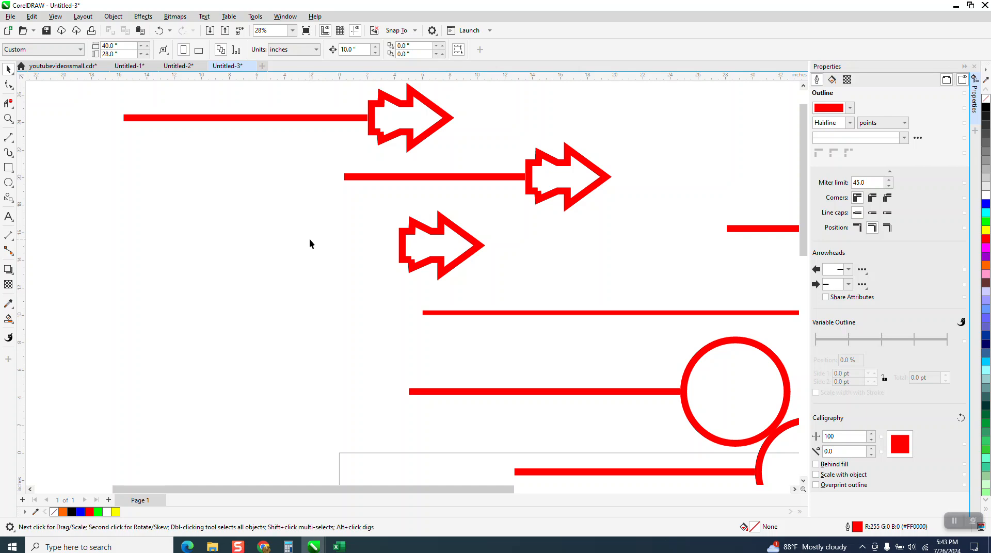
scroll(309, 239, down, 2)
scroll(392, 236, down, 1)
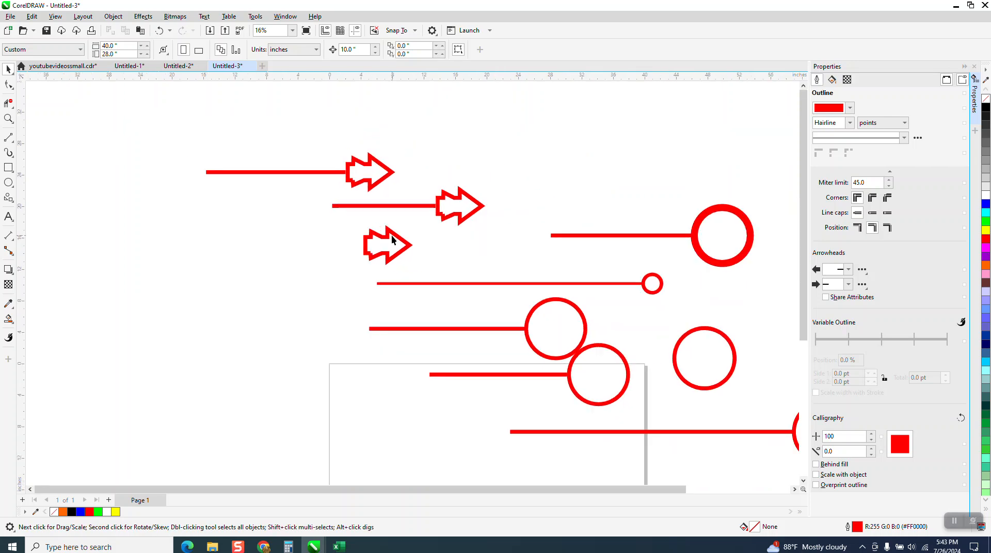